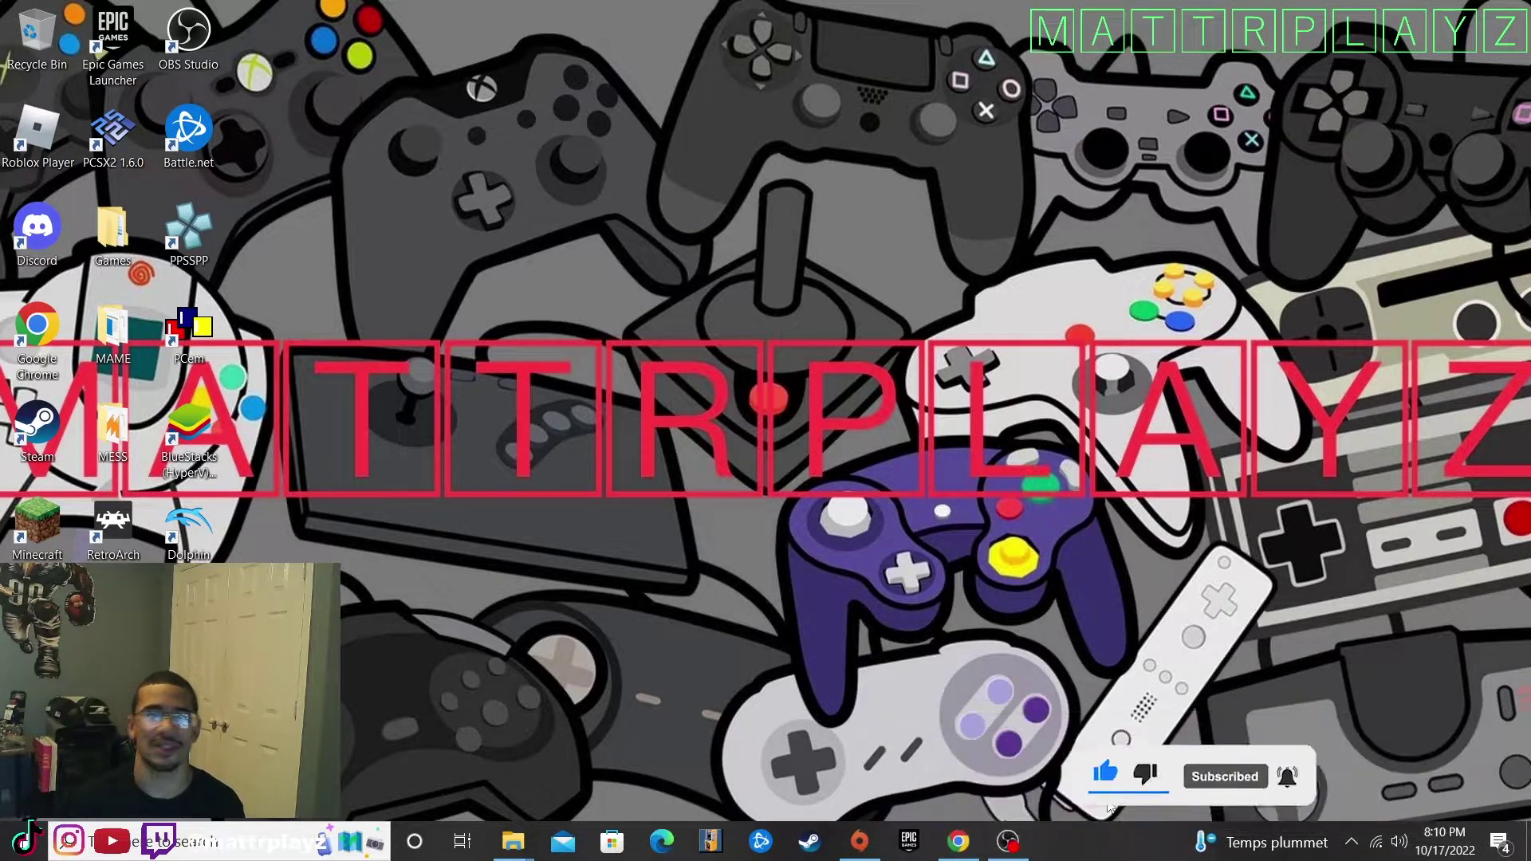
Restore the archived Flash Player versions page from the taskbar.
click(962, 850)
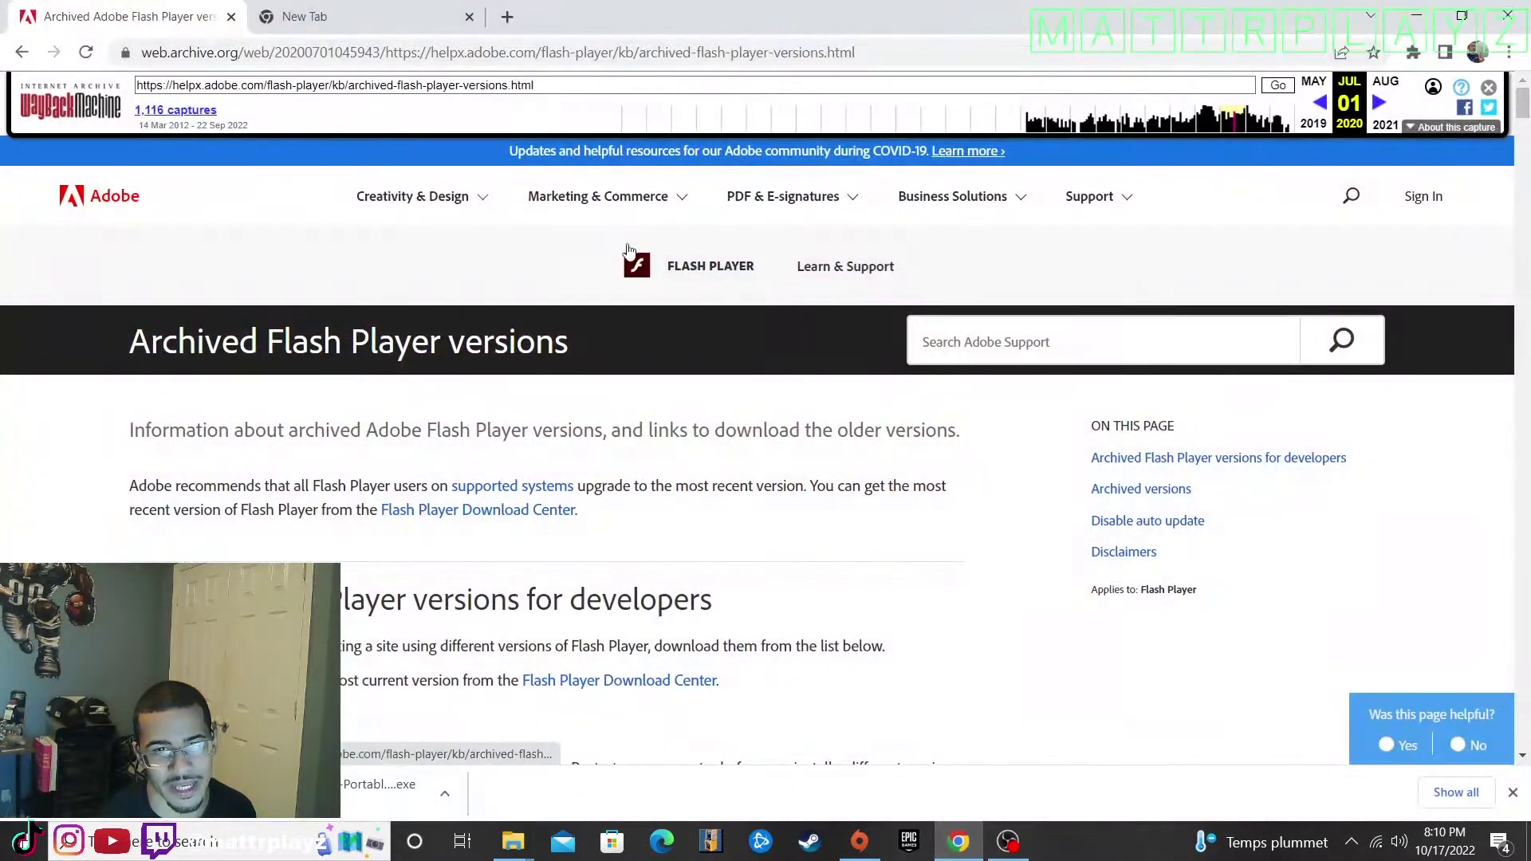
scroll(236, 324, down, 1)
scroll(265, 330, down, 2)
scroll(265, 330, down, 1)
scroll(269, 334, down, 1)
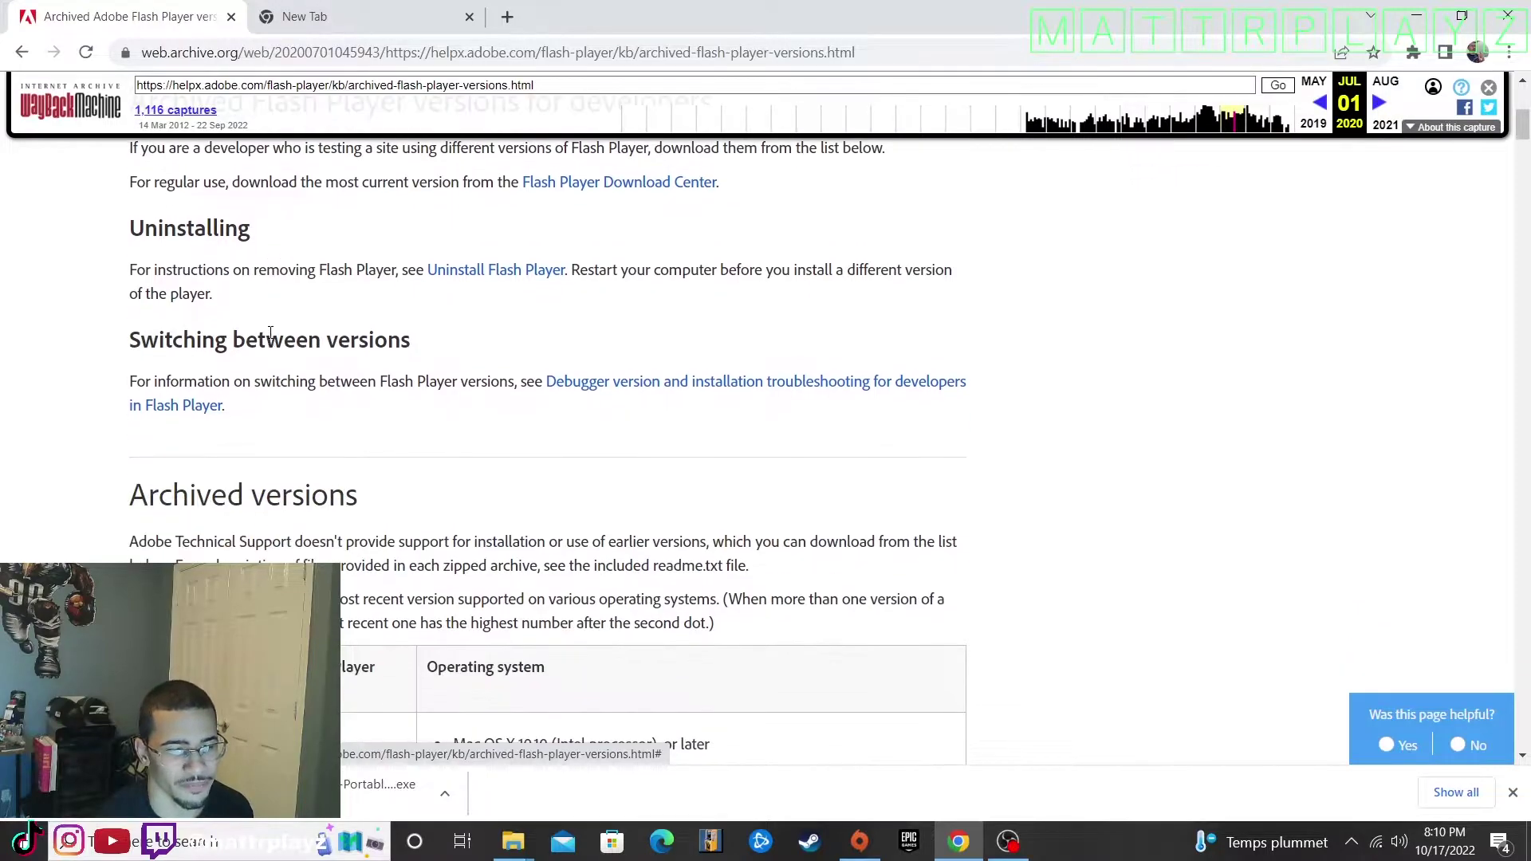
scroll(273, 337, down, 2)
scroll(278, 341, down, 2)
scroll(287, 343, down, 2)
scroll(359, 335, up, 3)
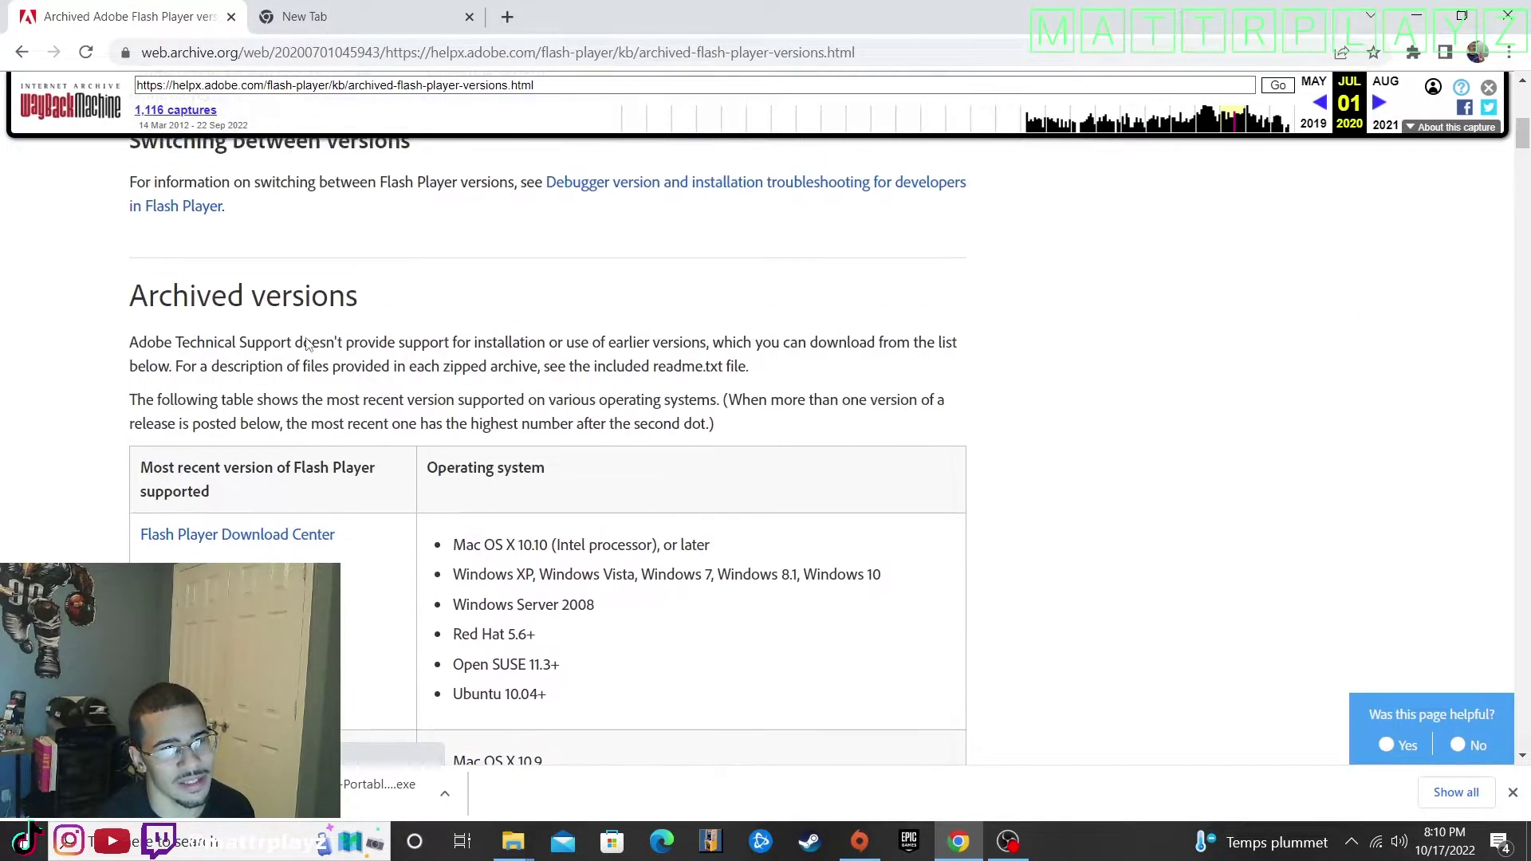
scroll(478, 308, up, 3)
scroll(602, 250, up, 2)
scroll(467, 424, down, 2)
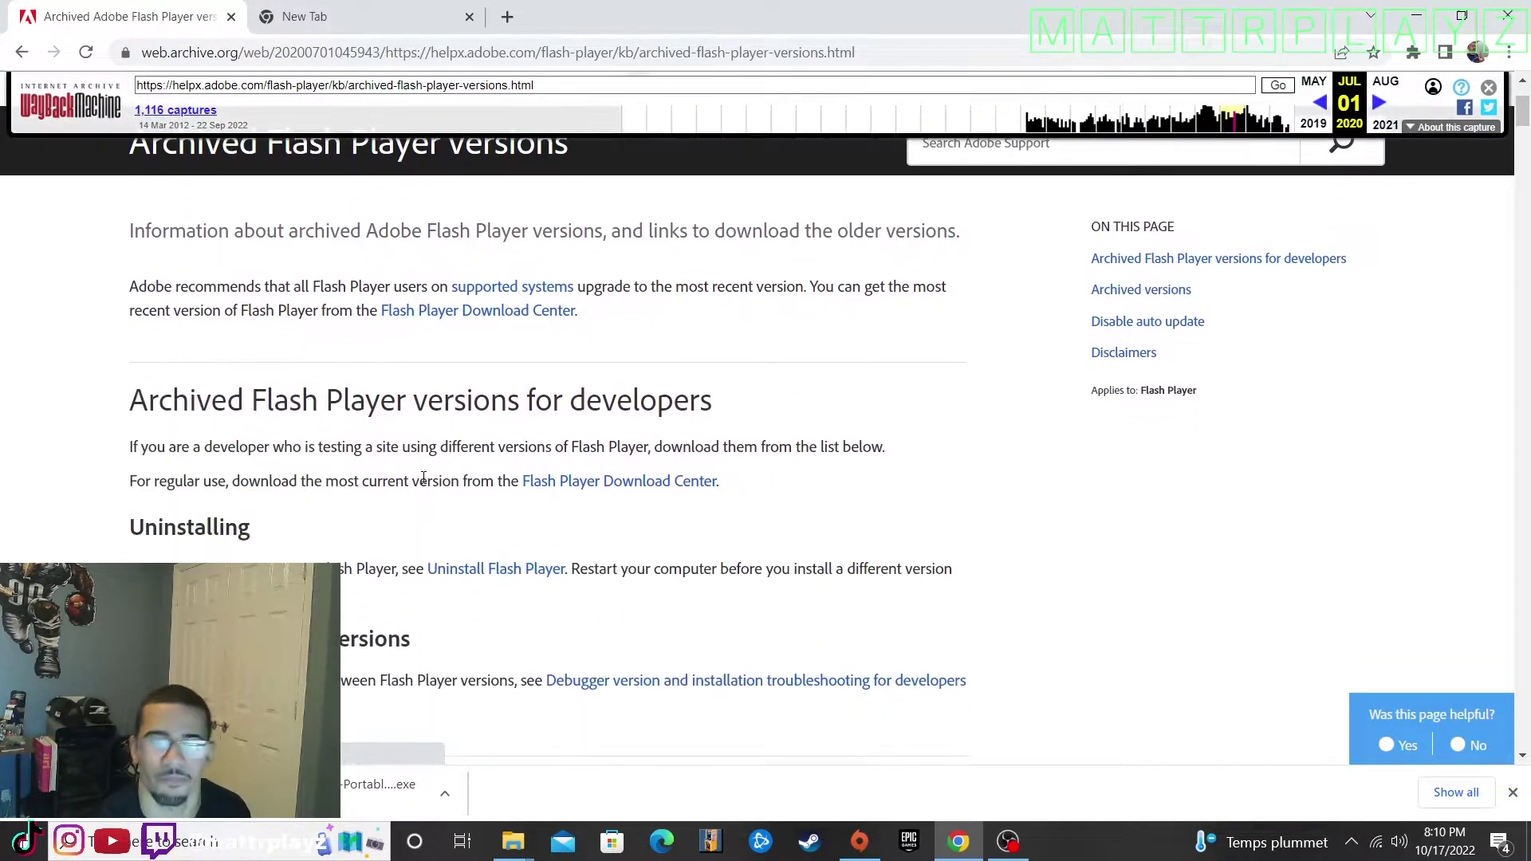
scroll(504, 377, down, 1)
scroll(504, 378, down, 2)
scroll(504, 378, down, 3)
scroll(504, 379, down, 5)
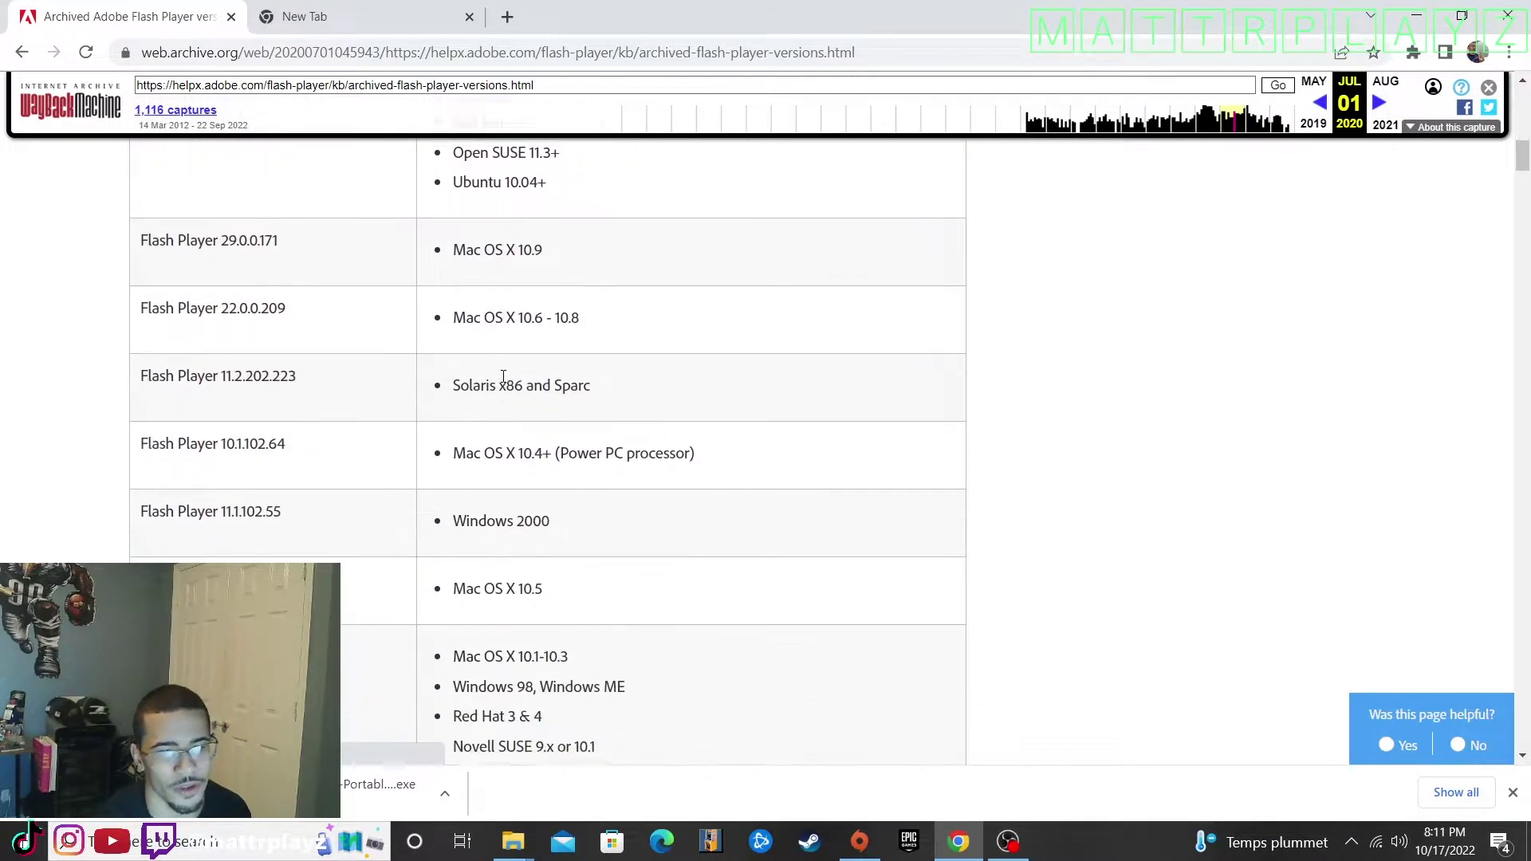
scroll(504, 378, down, 5)
scroll(503, 379, down, 5)
scroll(503, 375, down, 3)
scroll(502, 377, down, 3)
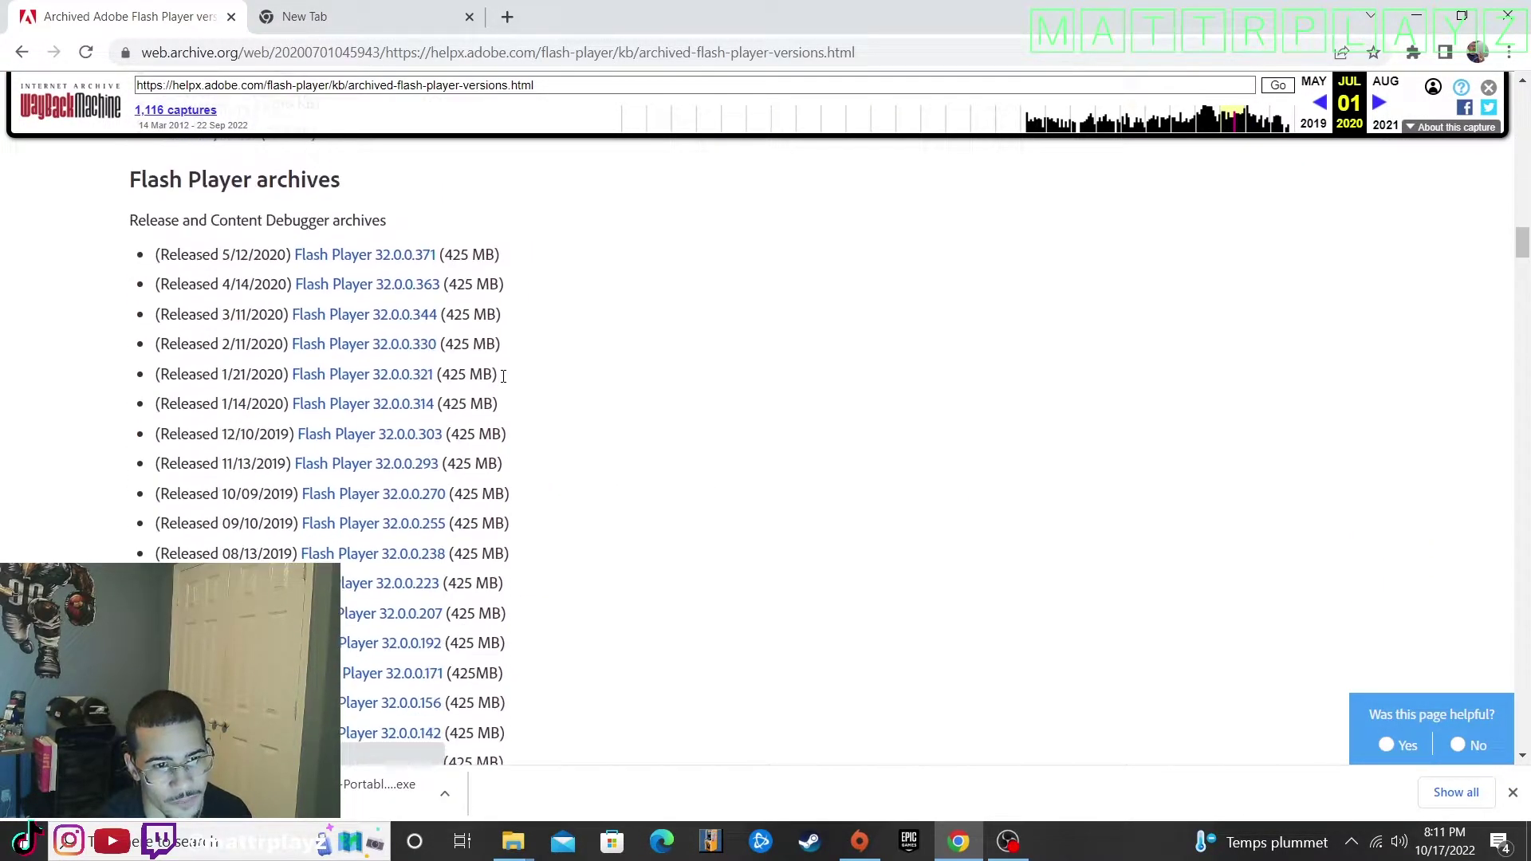
scroll(503, 375, down, 2)
scroll(502, 374, down, 3)
scroll(503, 375, down, 3)
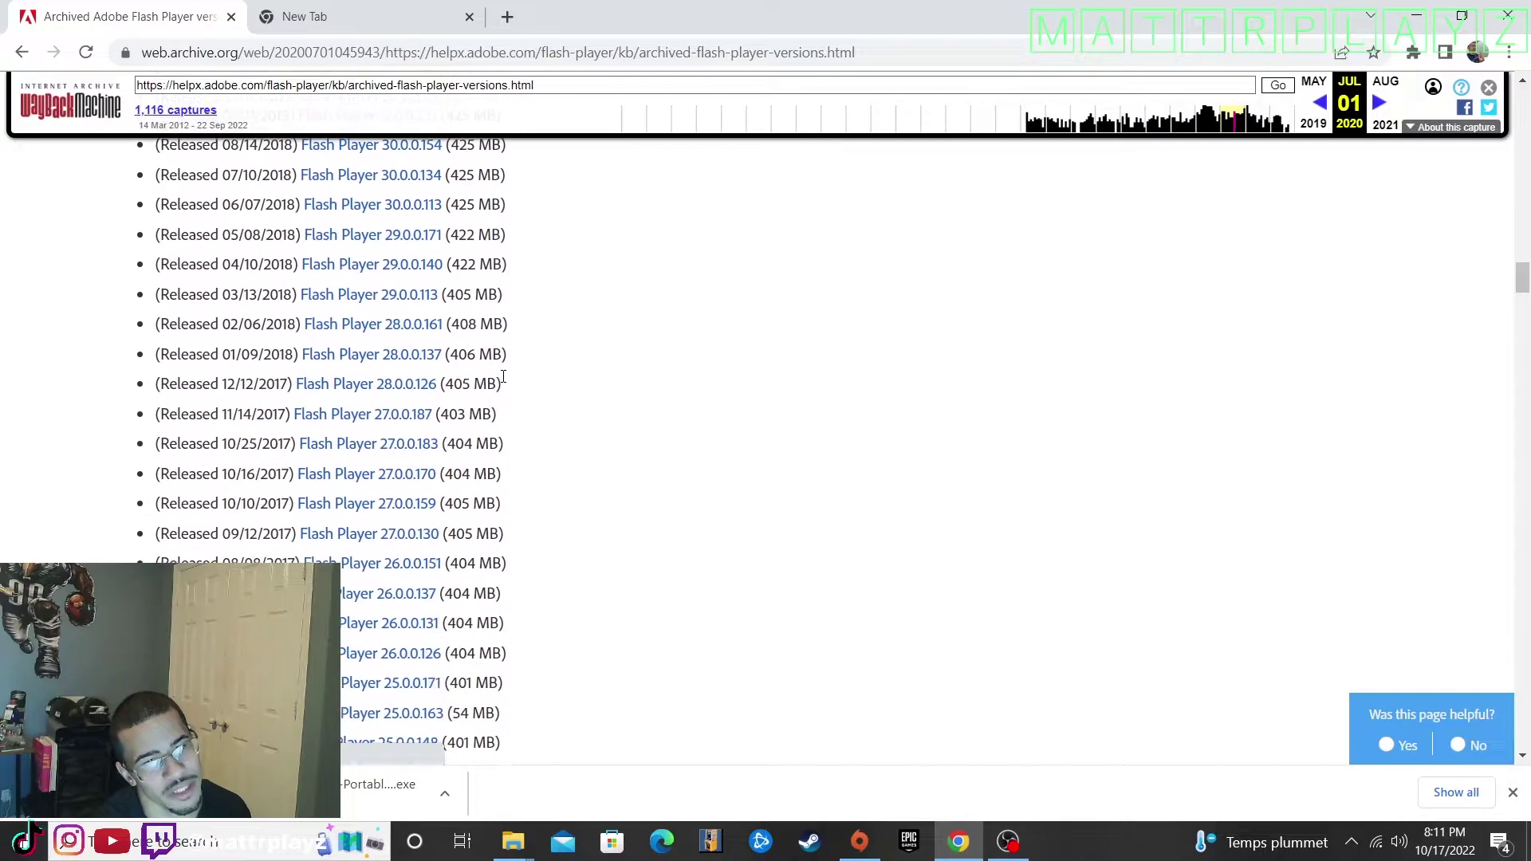
scroll(502, 374, down, 3)
scroll(464, 413, down, 2)
scroll(464, 412, down, 4)
scroll(447, 460, down, 3)
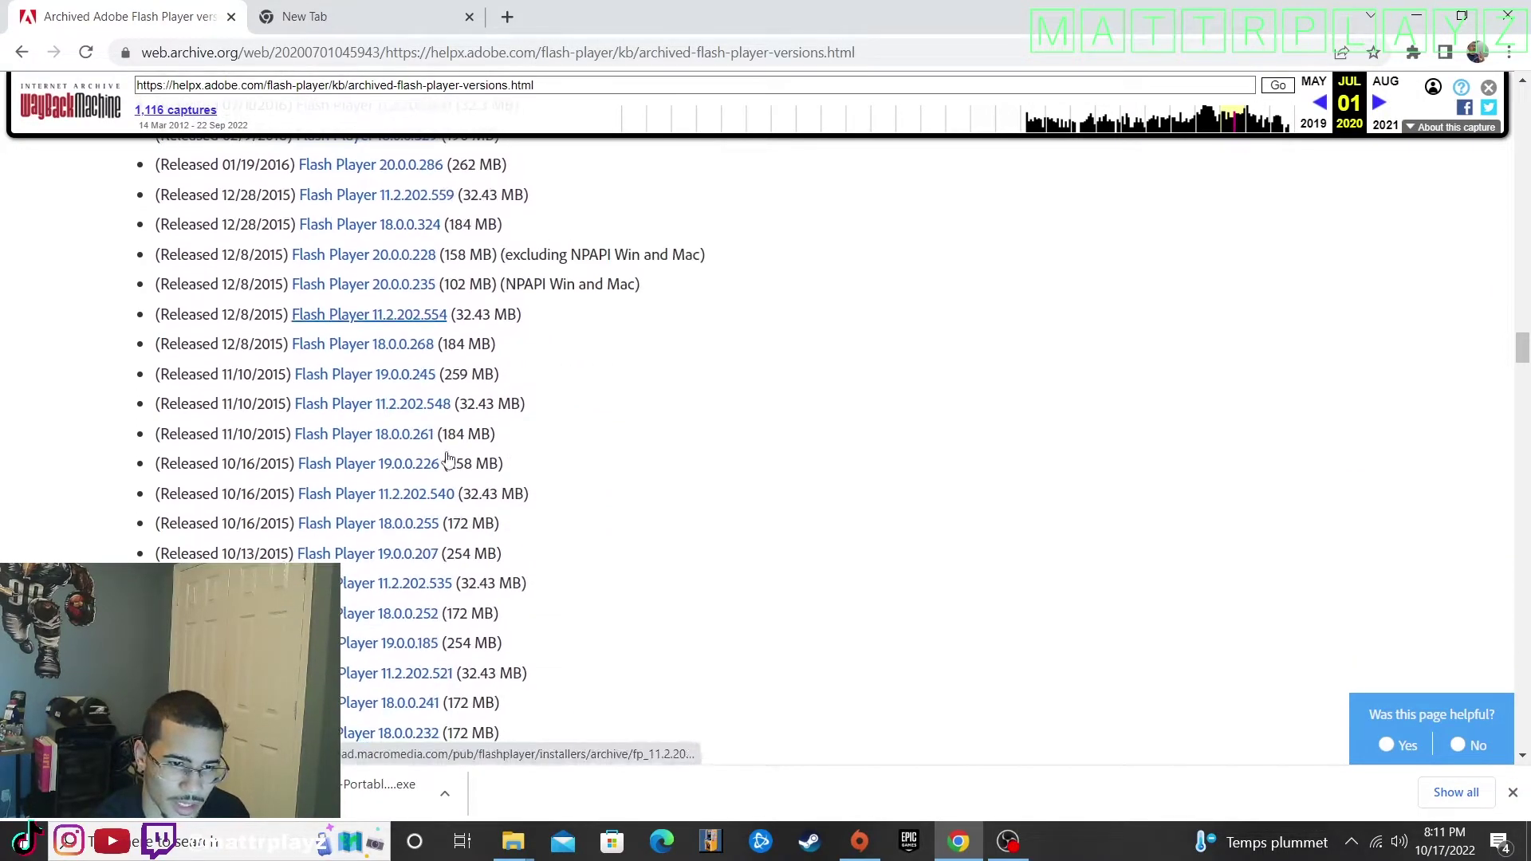
scroll(469, 451, down, 3)
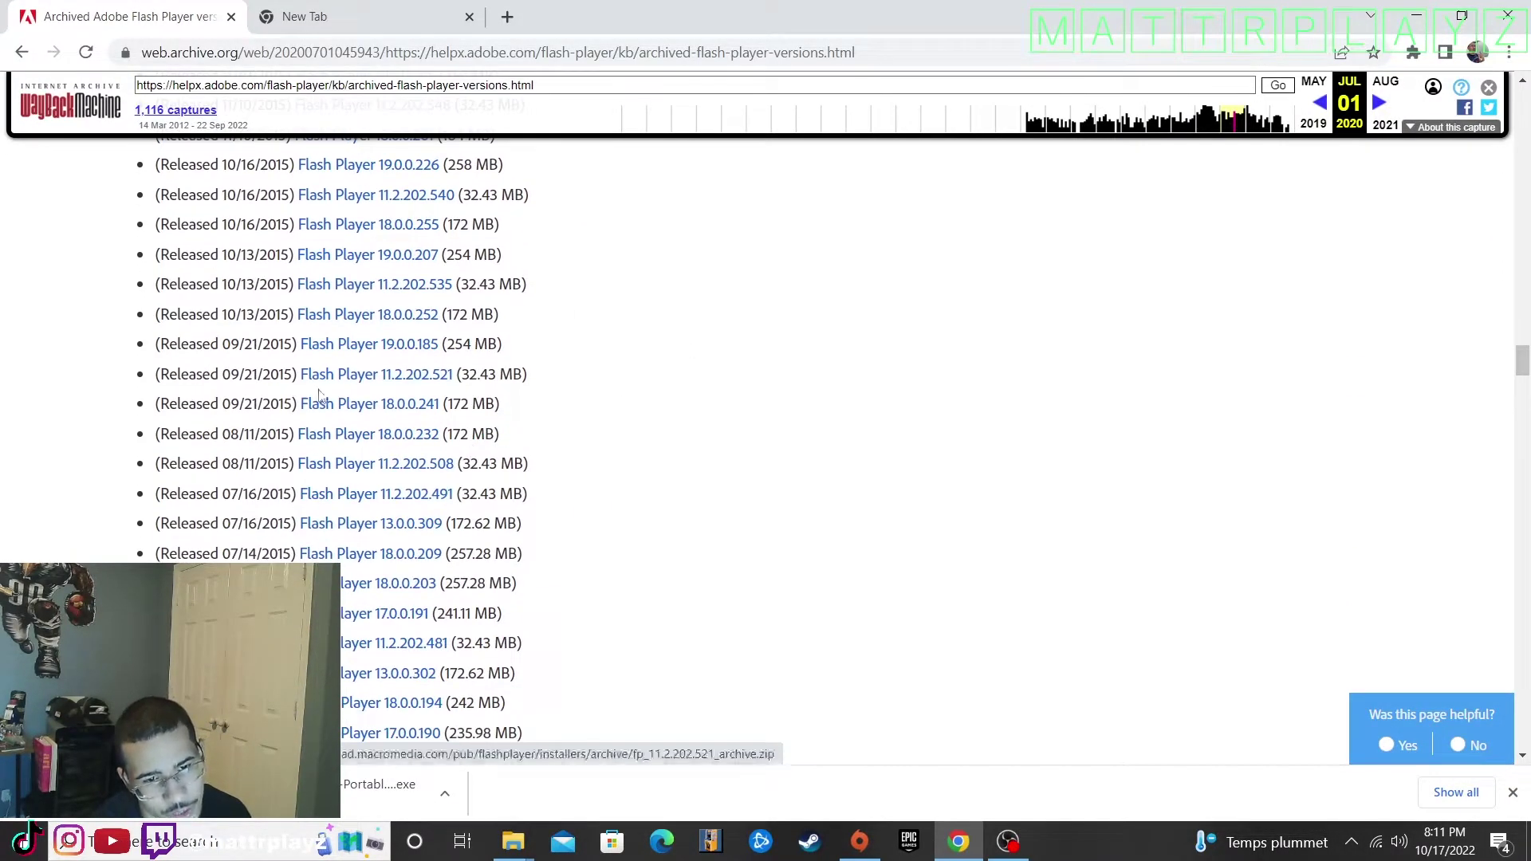
scroll(418, 463, down, 3)
scroll(413, 470, down, 2)
scroll(413, 470, down, 2)
scroll(406, 473, down, 1)
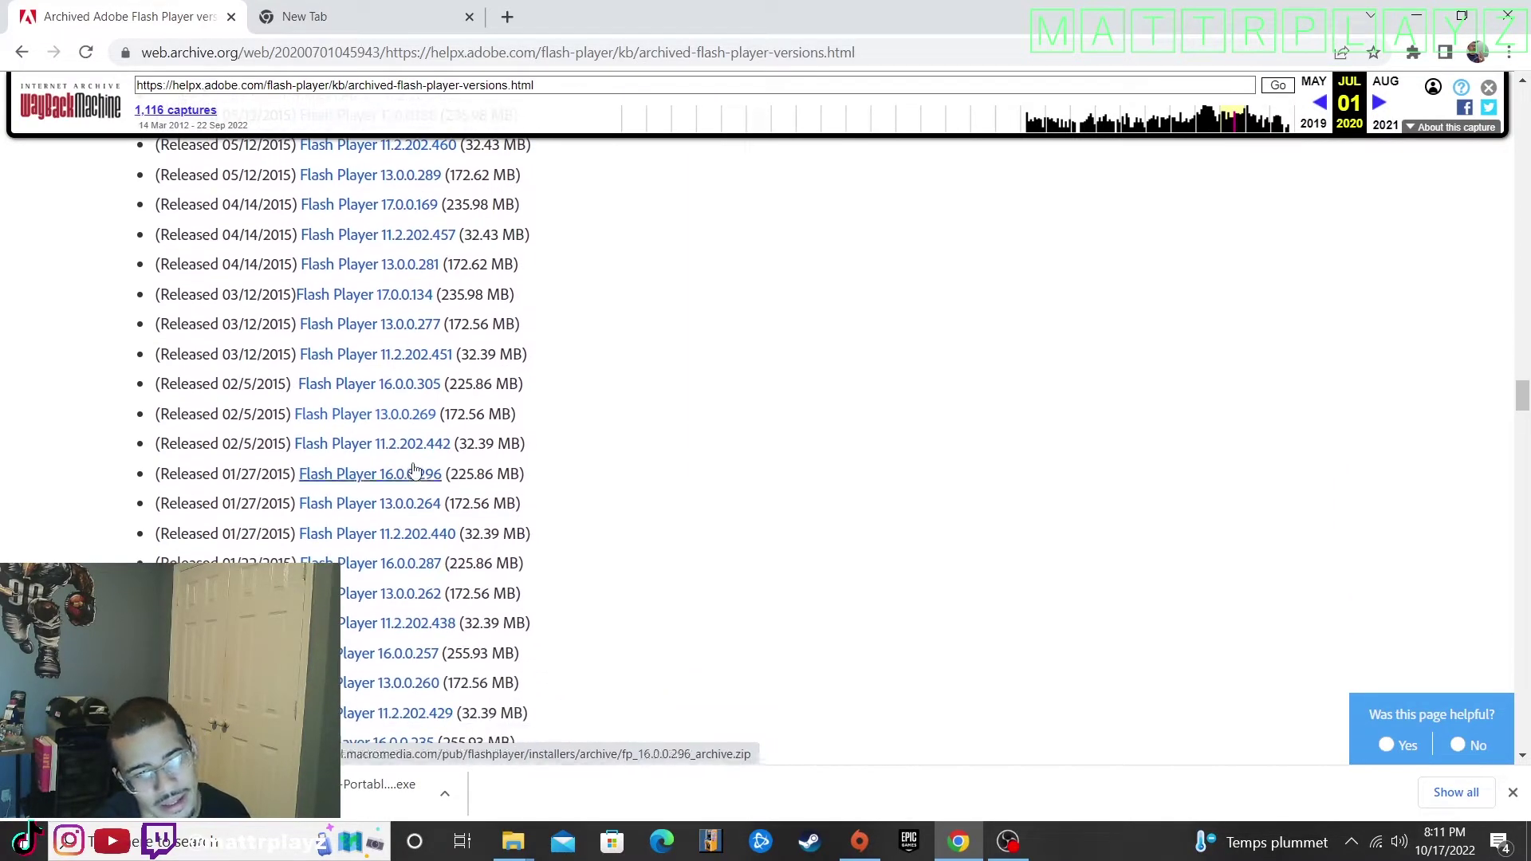
scroll(405, 534, down, 3)
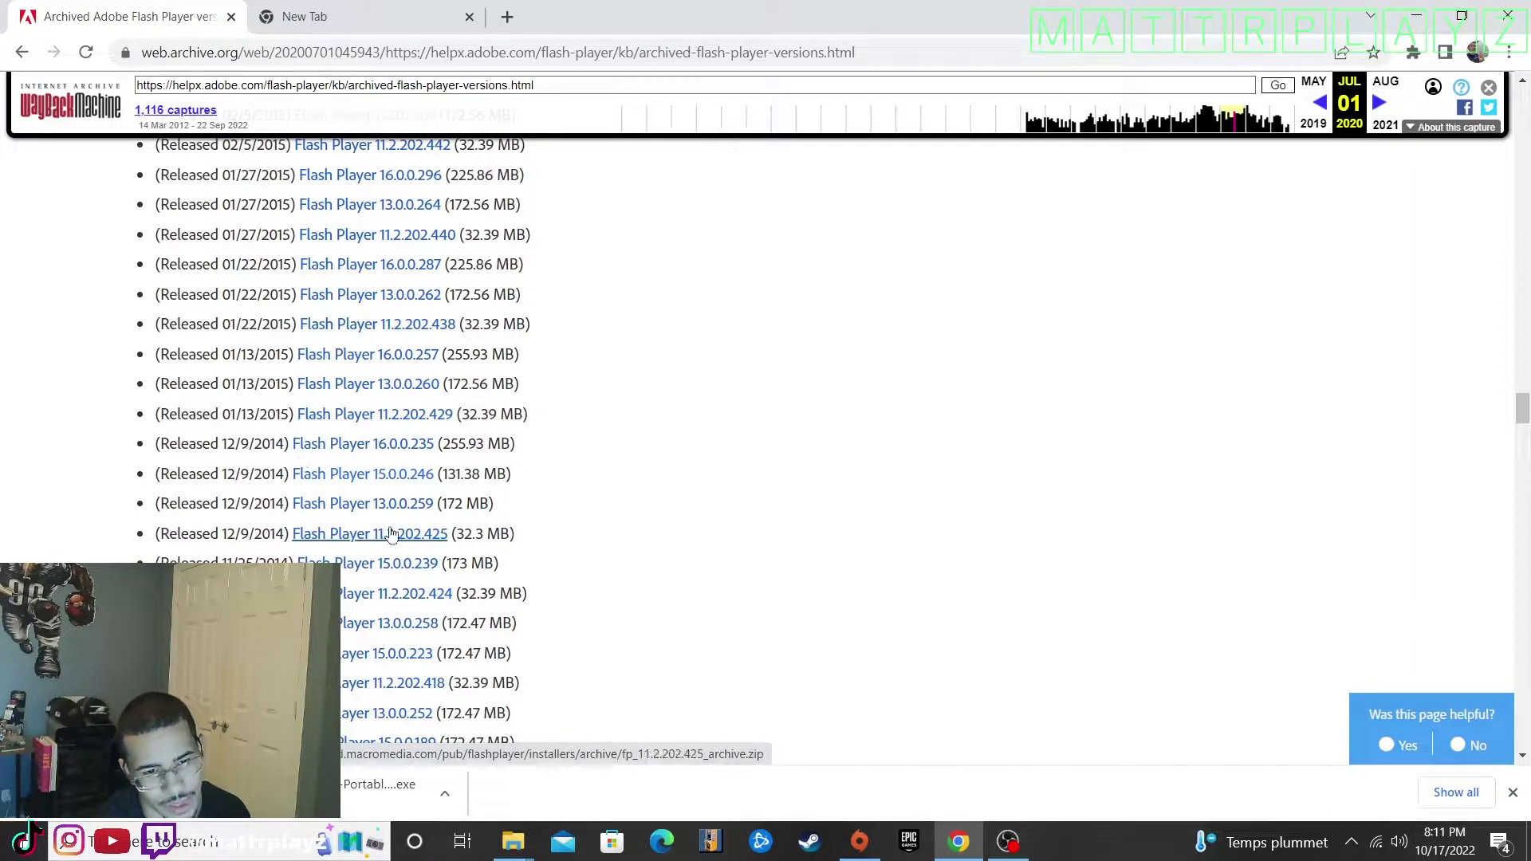
scroll(432, 460, up, 3)
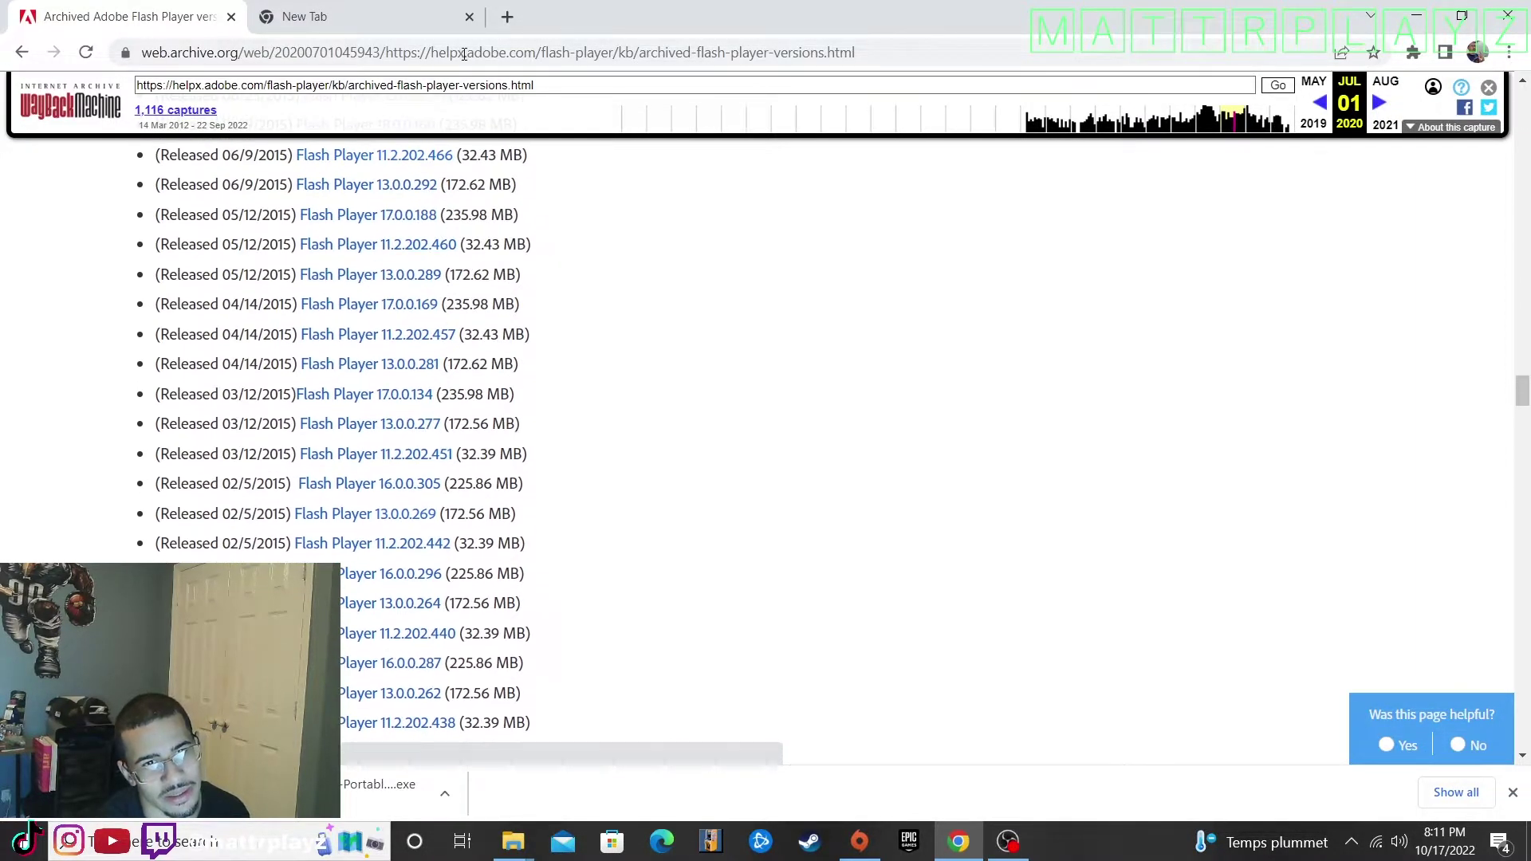
scroll(263, 553, down, 2)
scroll(263, 553, down, 1)
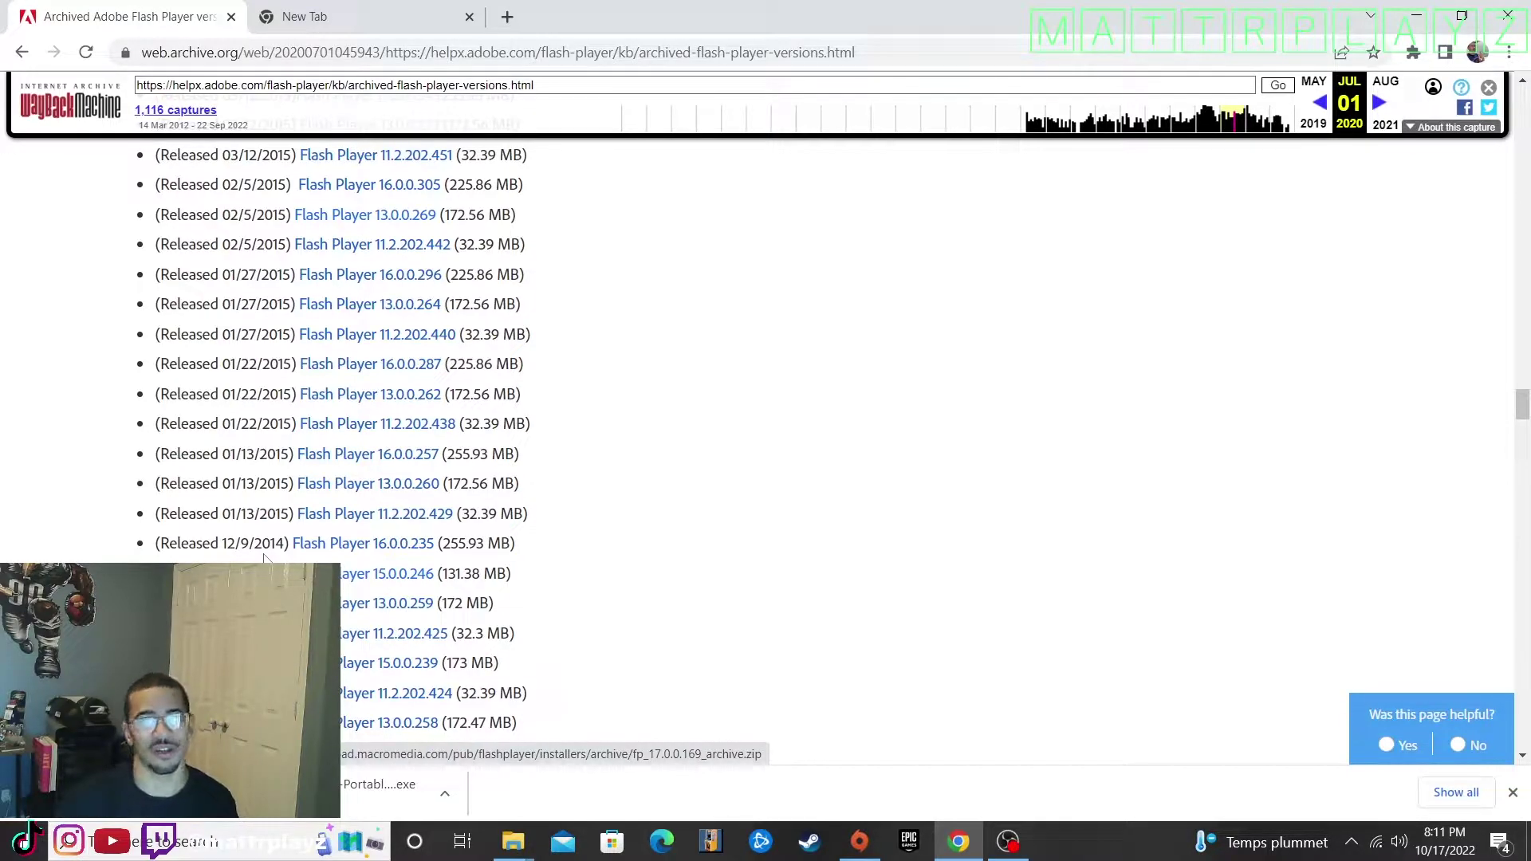
scroll(848, 362, up, 3)
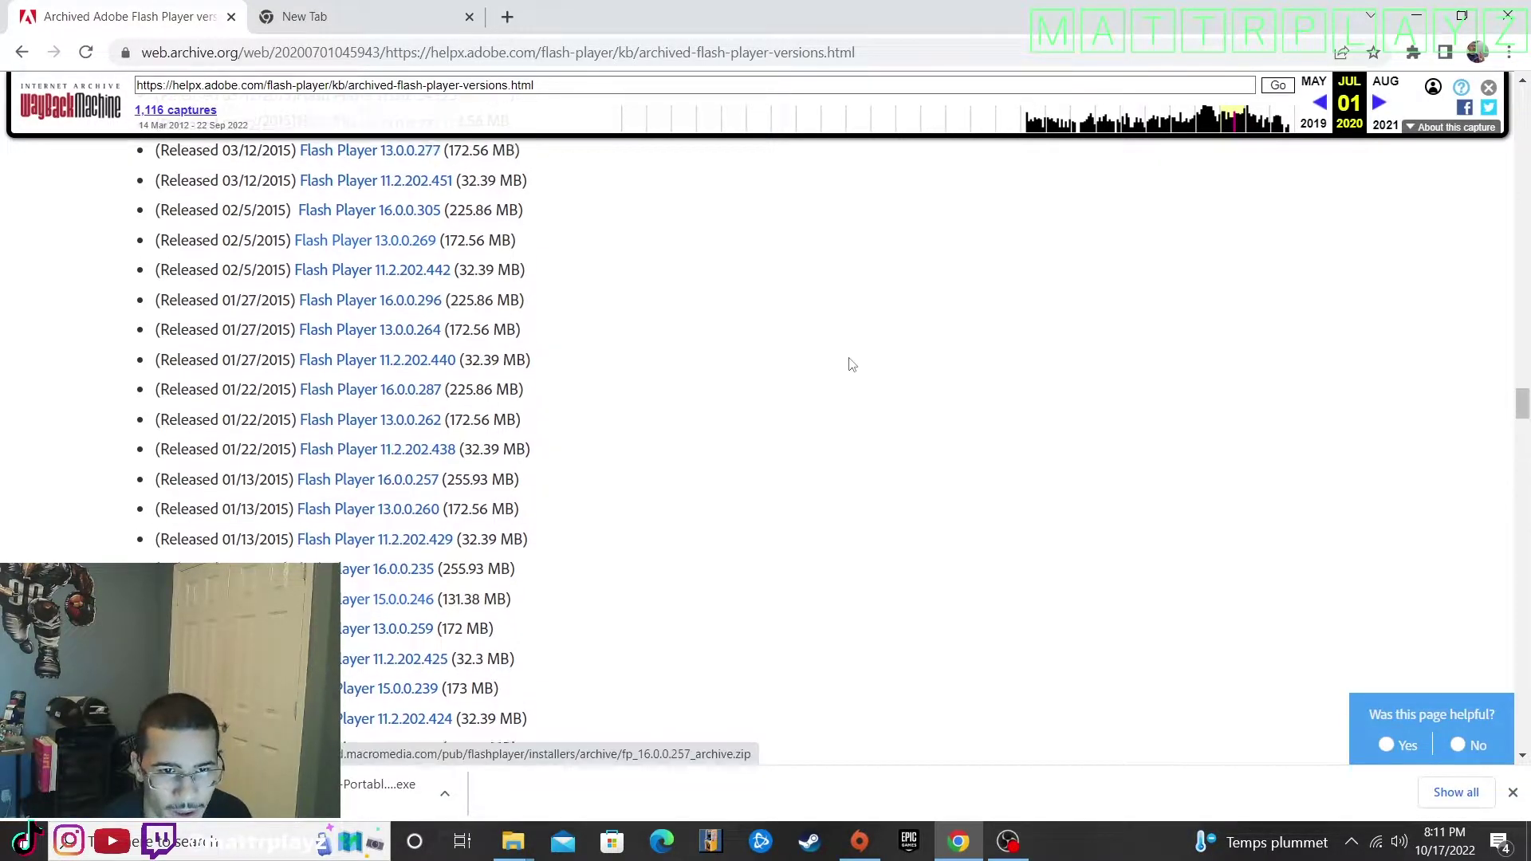
scroll(707, 473, up, 4)
scroll(706, 475, up, 3)
scroll(706, 475, up, 4)
scroll(598, 420, up, 4)
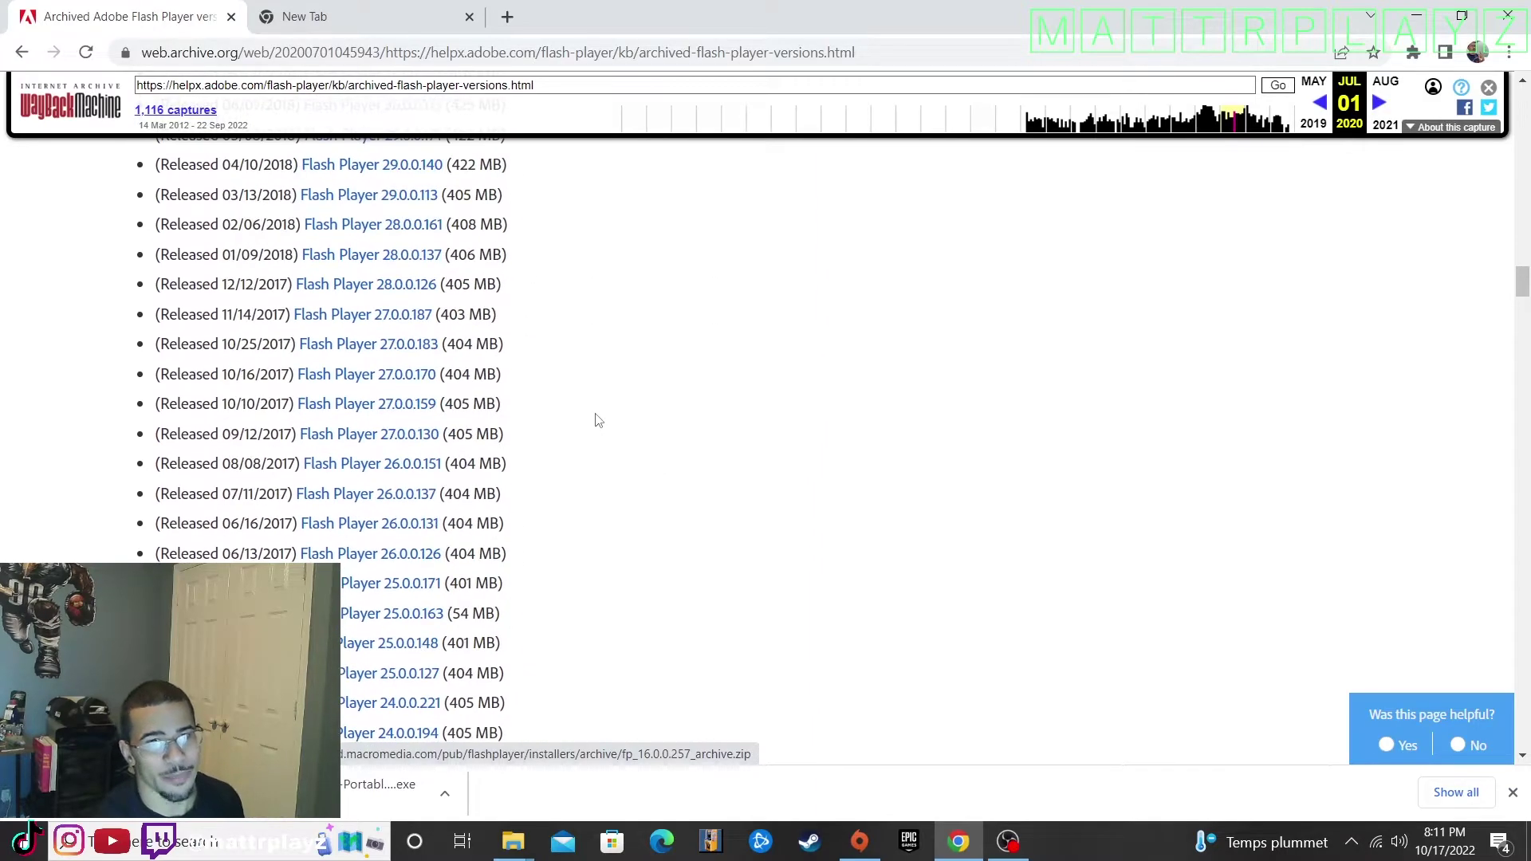
scroll(587, 420, up, 4)
scroll(558, 411, up, 4)
scroll(558, 411, down, 1)
scroll(519, 444, down, 2)
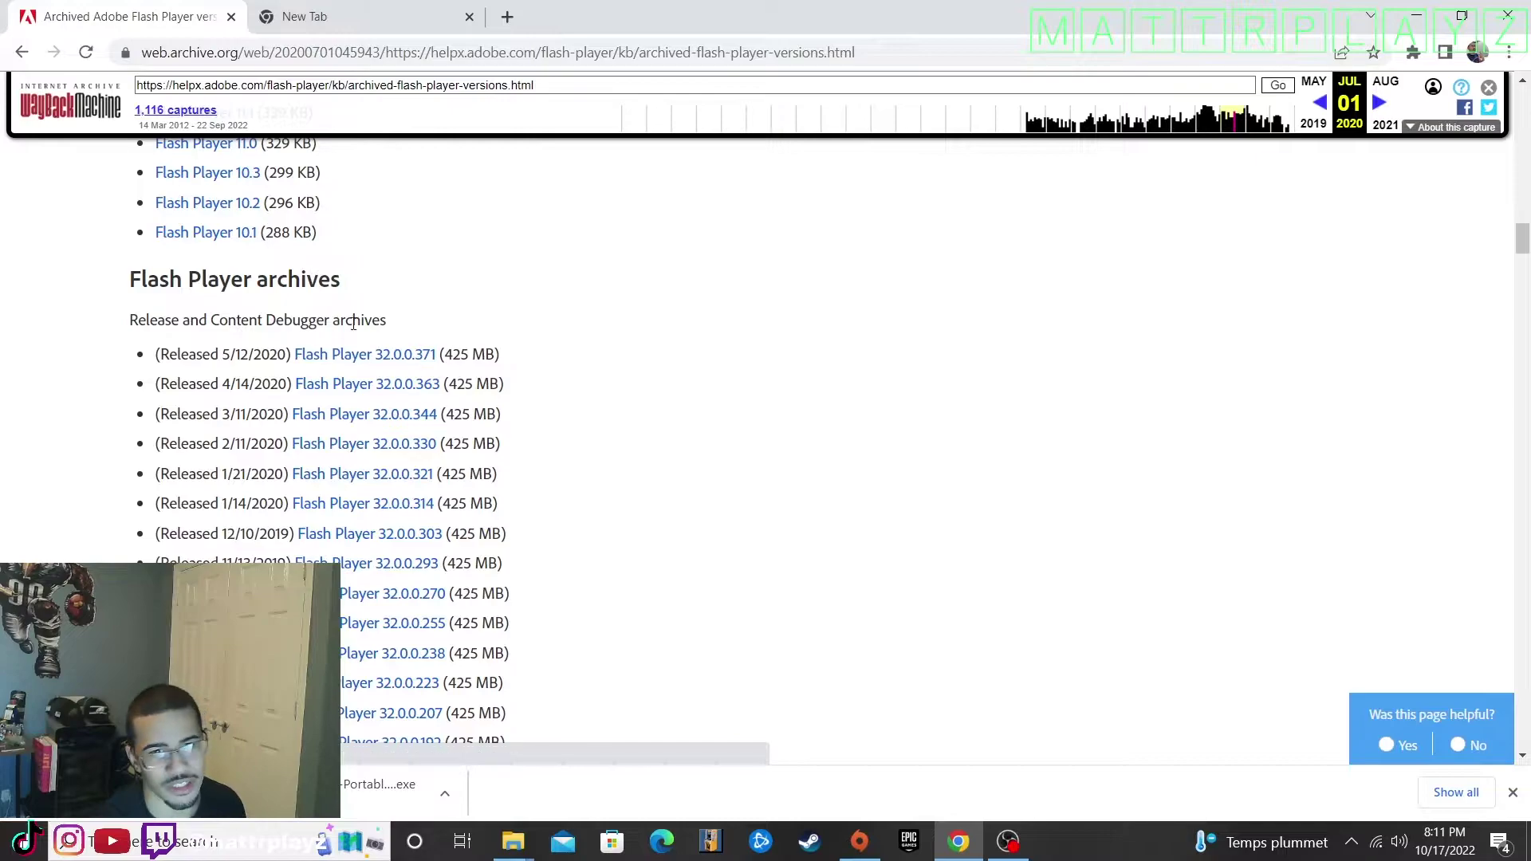
scroll(371, 378, down, 2)
scroll(514, 411, down, 3)
scroll(412, 428, down, 10)
scroll(403, 467, down, 5)
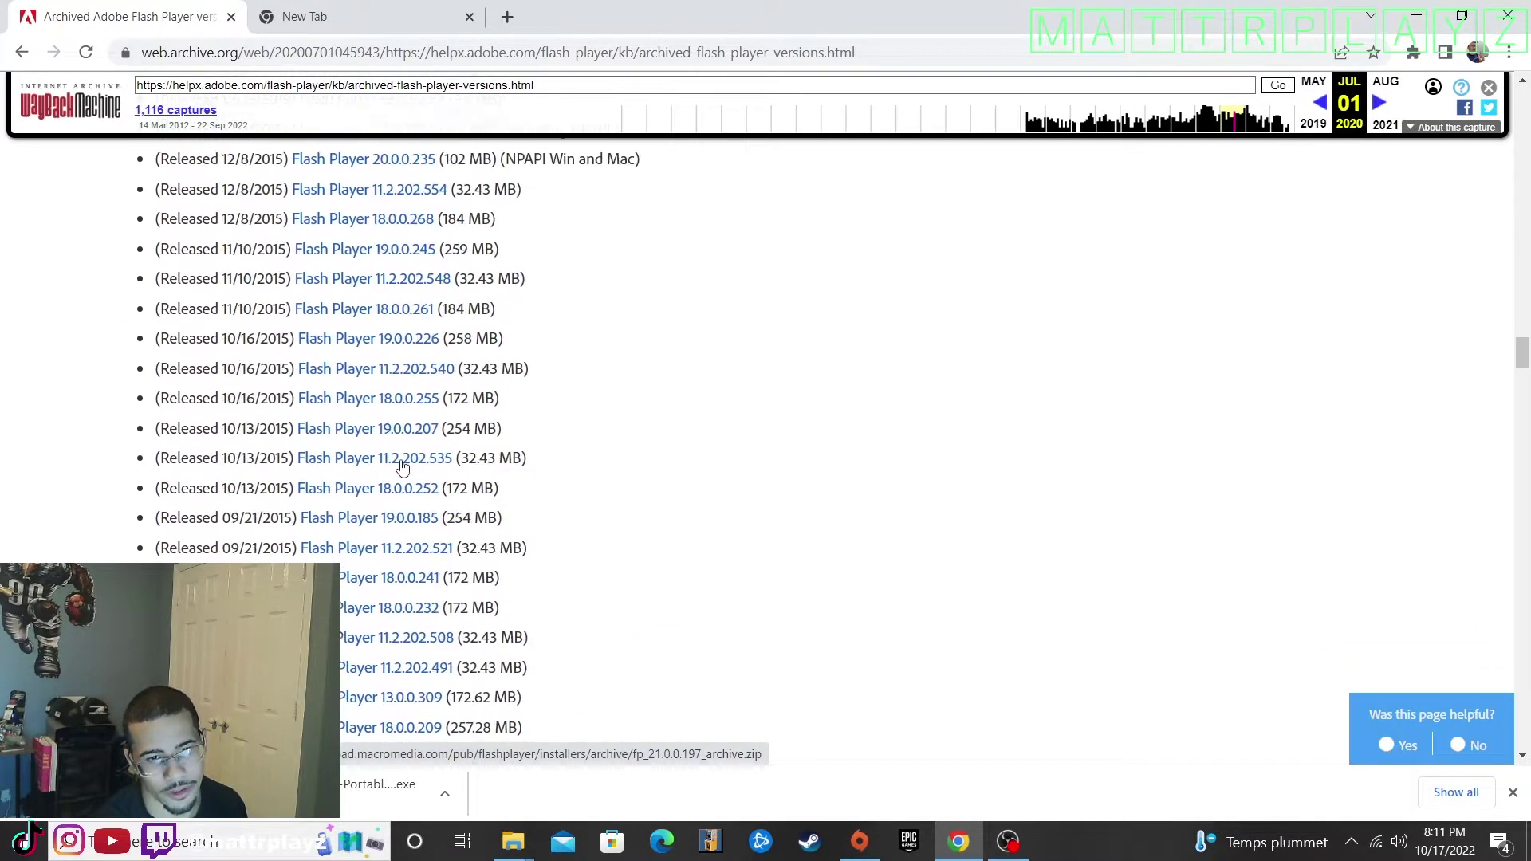
scroll(403, 467, down, 5)
scroll(404, 467, down, 4)
scroll(404, 466, down, 5)
scroll(404, 469, down, 5)
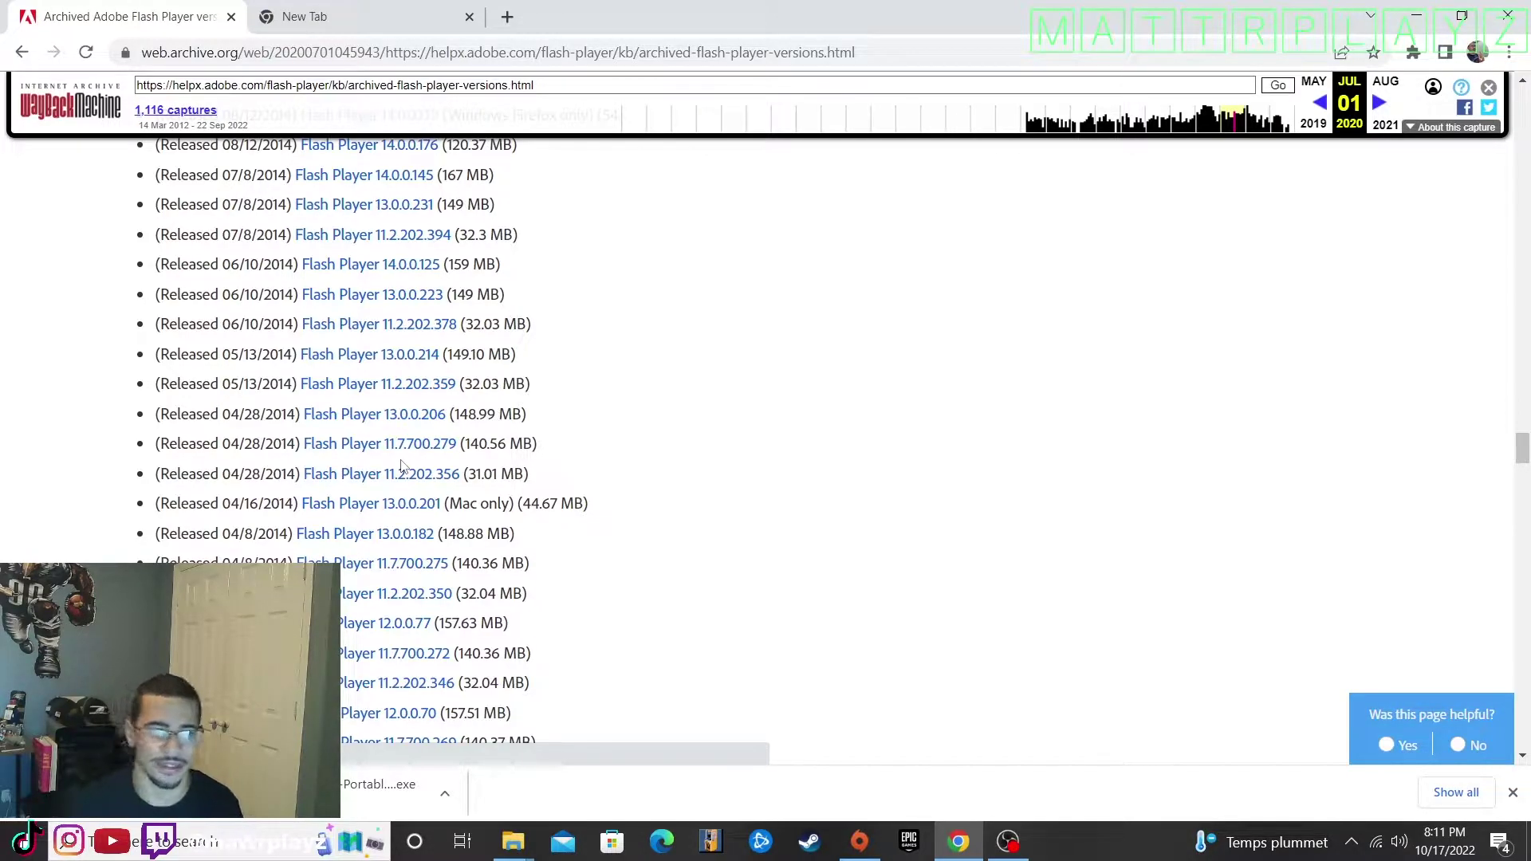
scroll(402, 470, down, 2)
scroll(402, 469, down, 1)
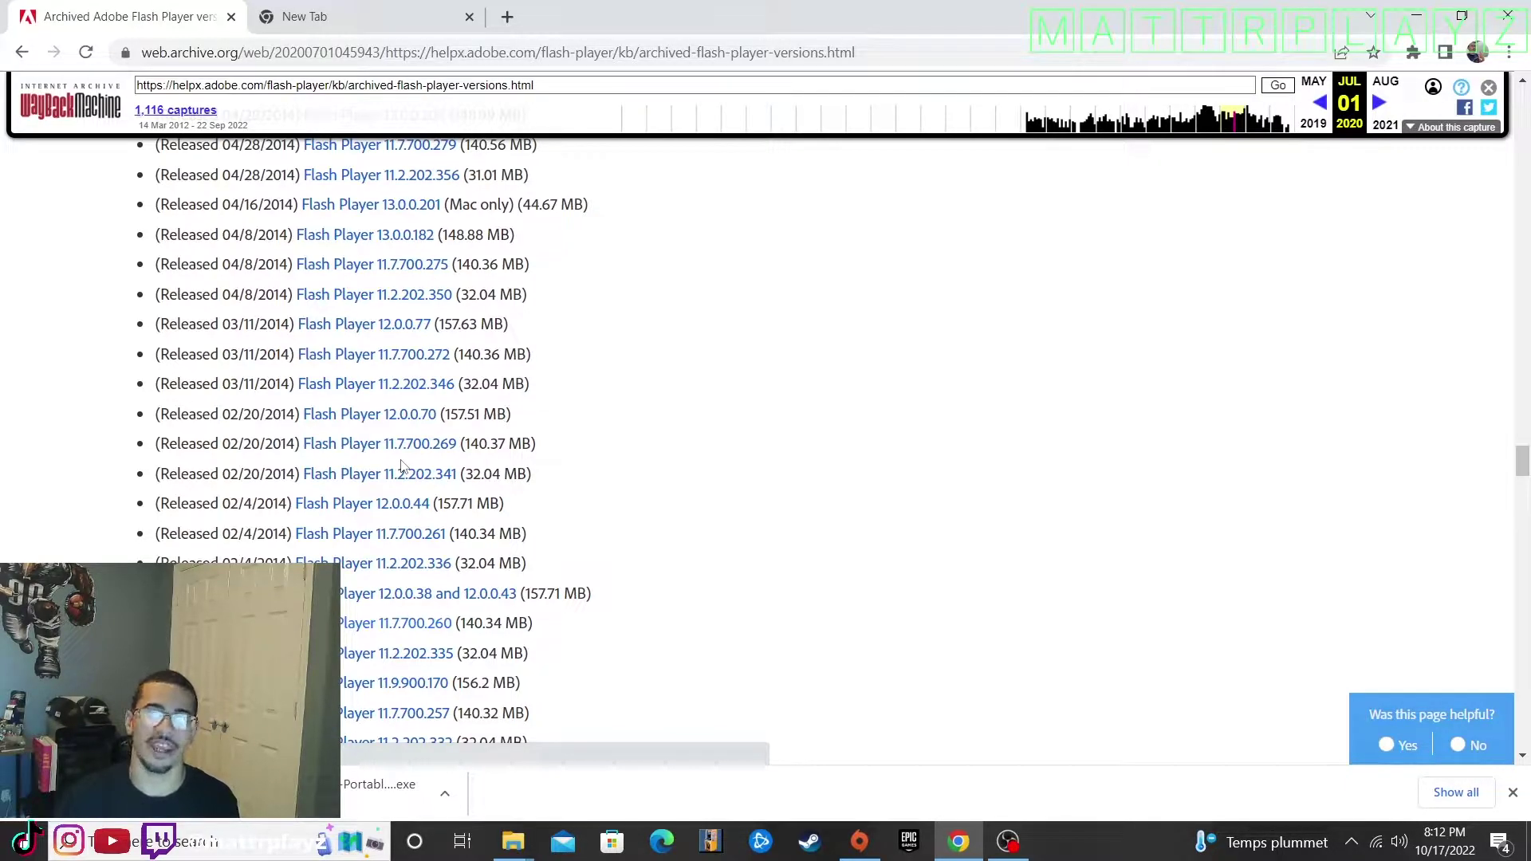
scroll(402, 467, down, 2)
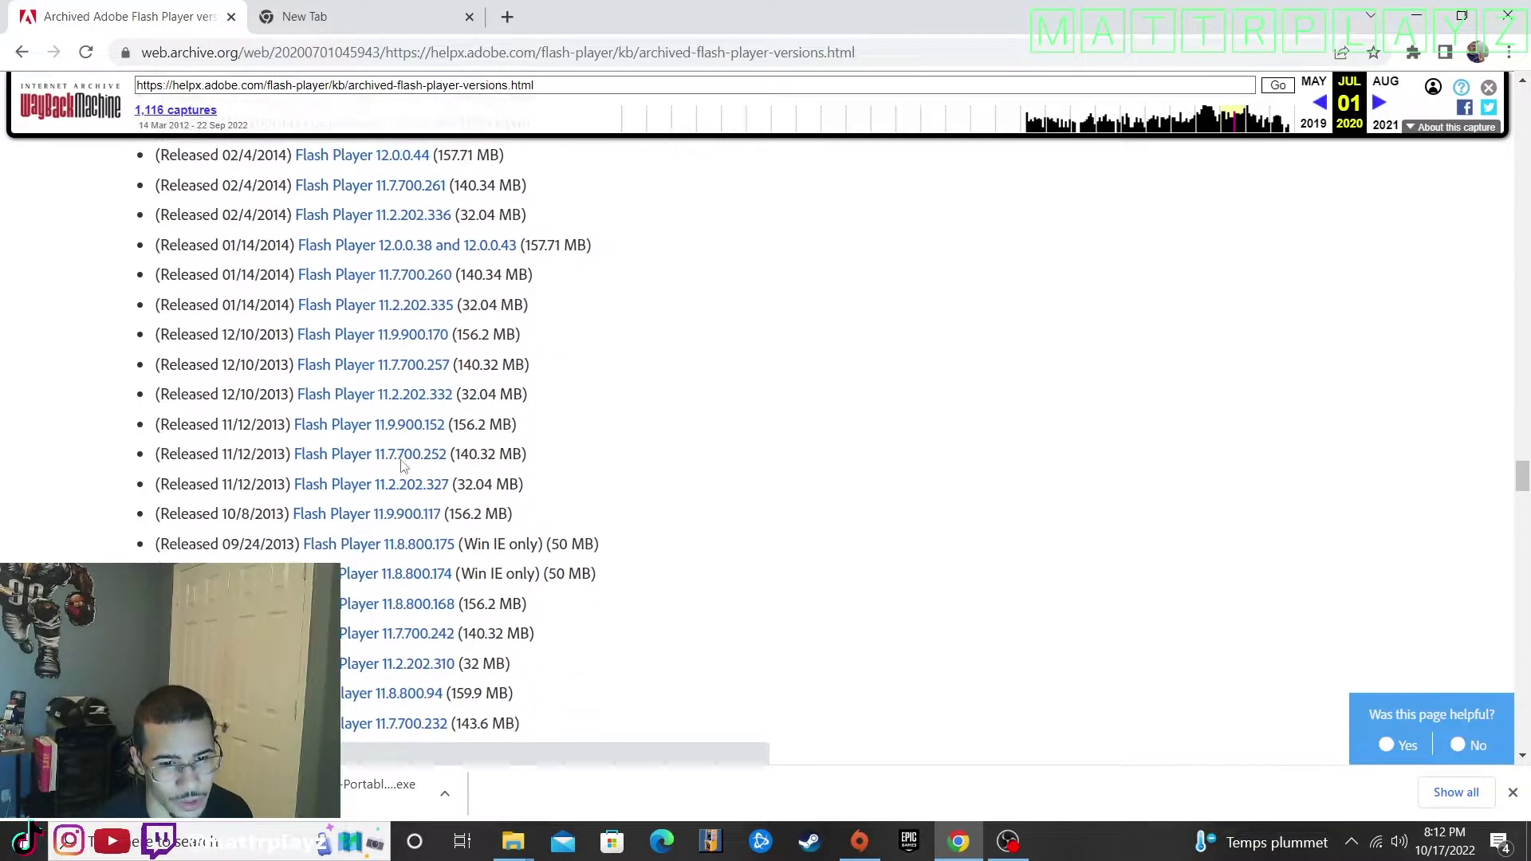
scroll(530, 503, down, 1)
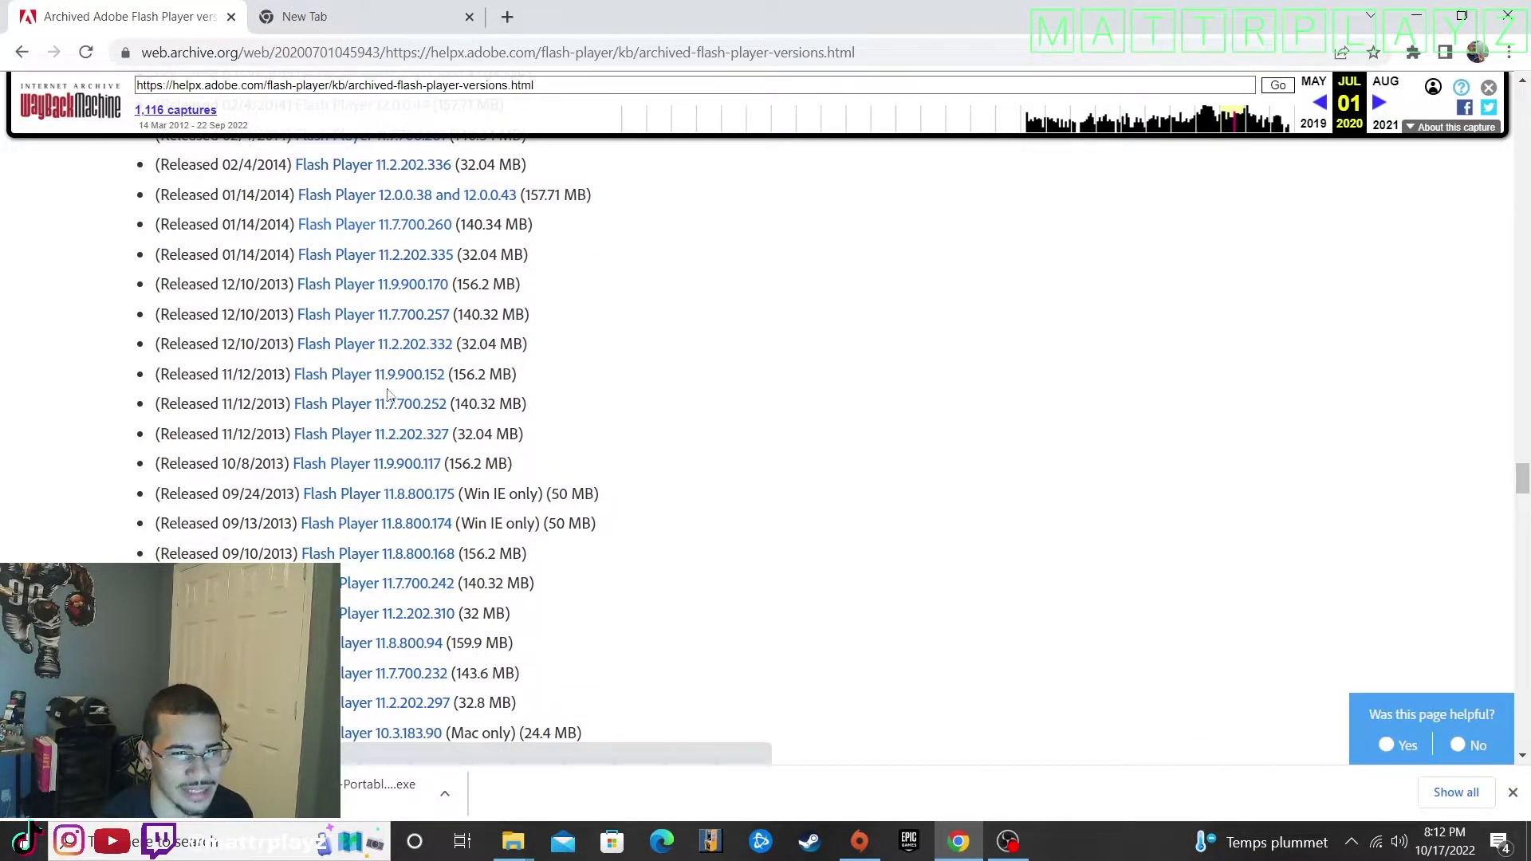
scroll(347, 502, down, 3)
scroll(470, 447, down, 3)
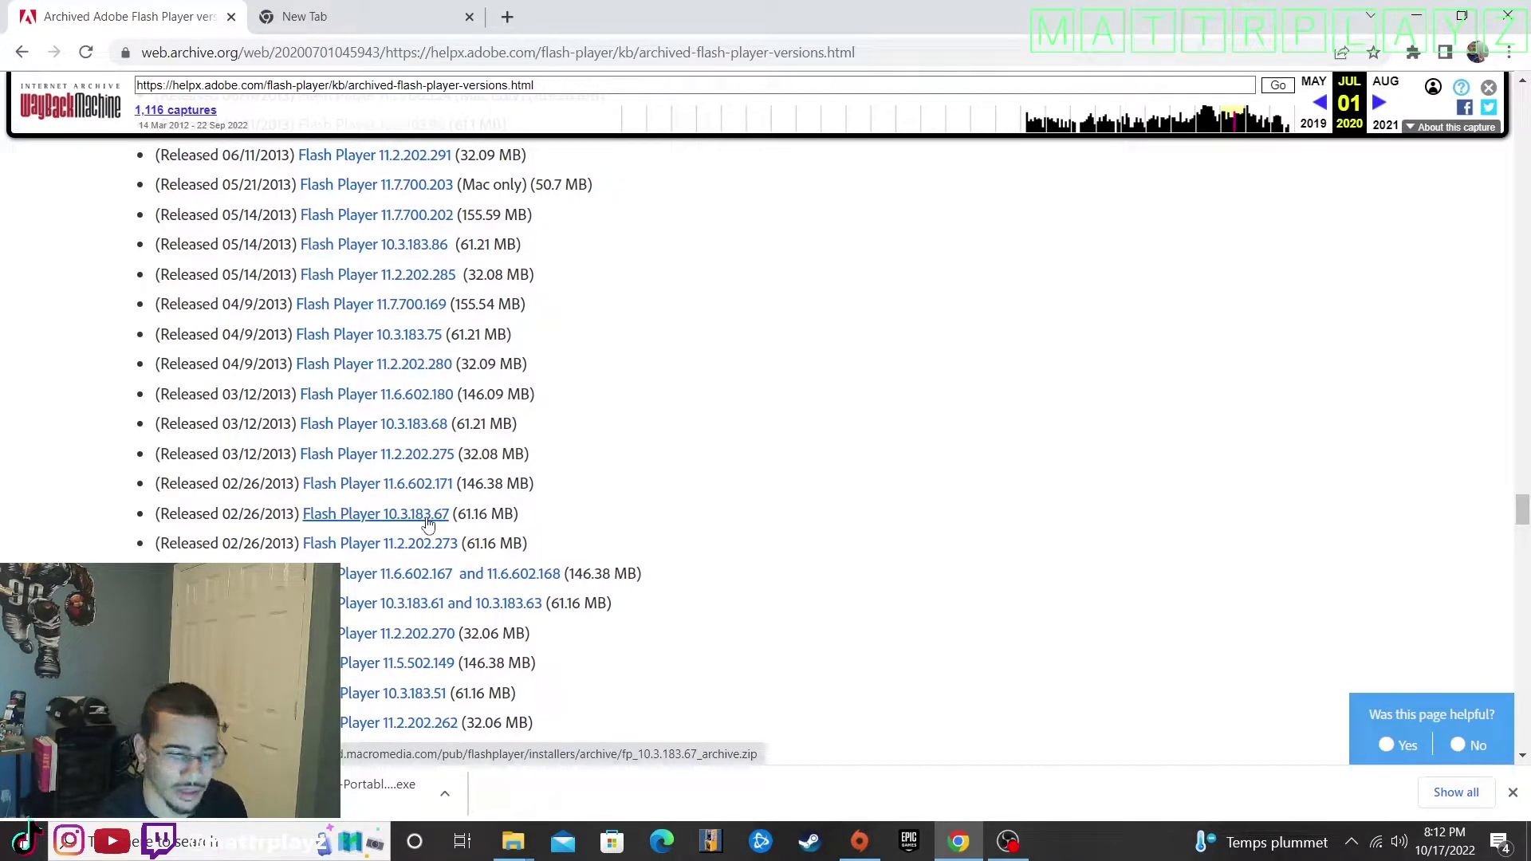
scroll(426, 526, down, 3)
scroll(427, 539, down, 1)
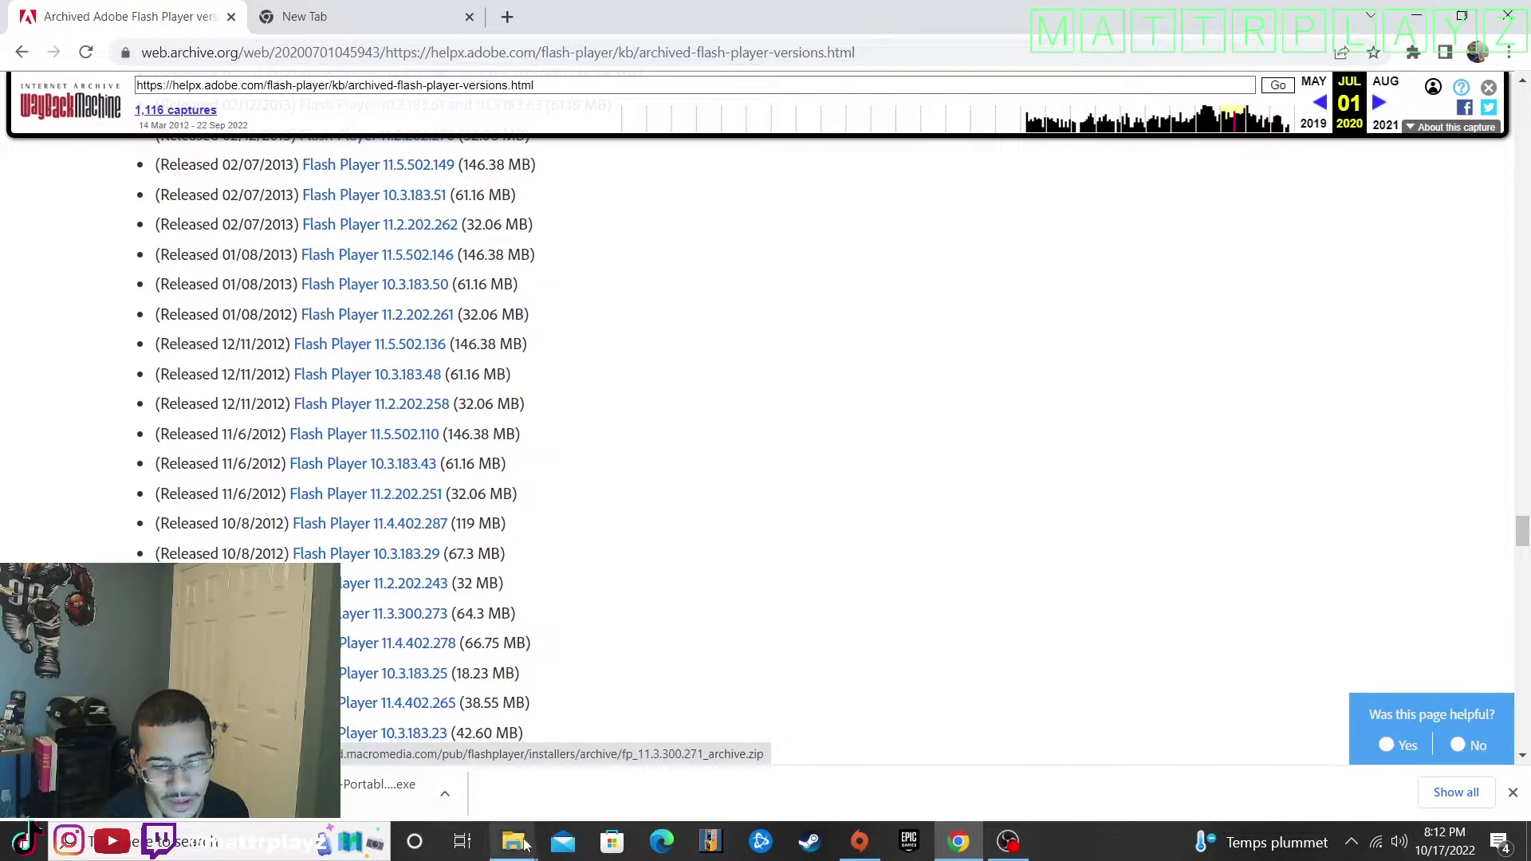
Browse from Downloads into the nested fp_15.0.0.152_archive folders.
mouse_move(512, 842)
click(624, 779)
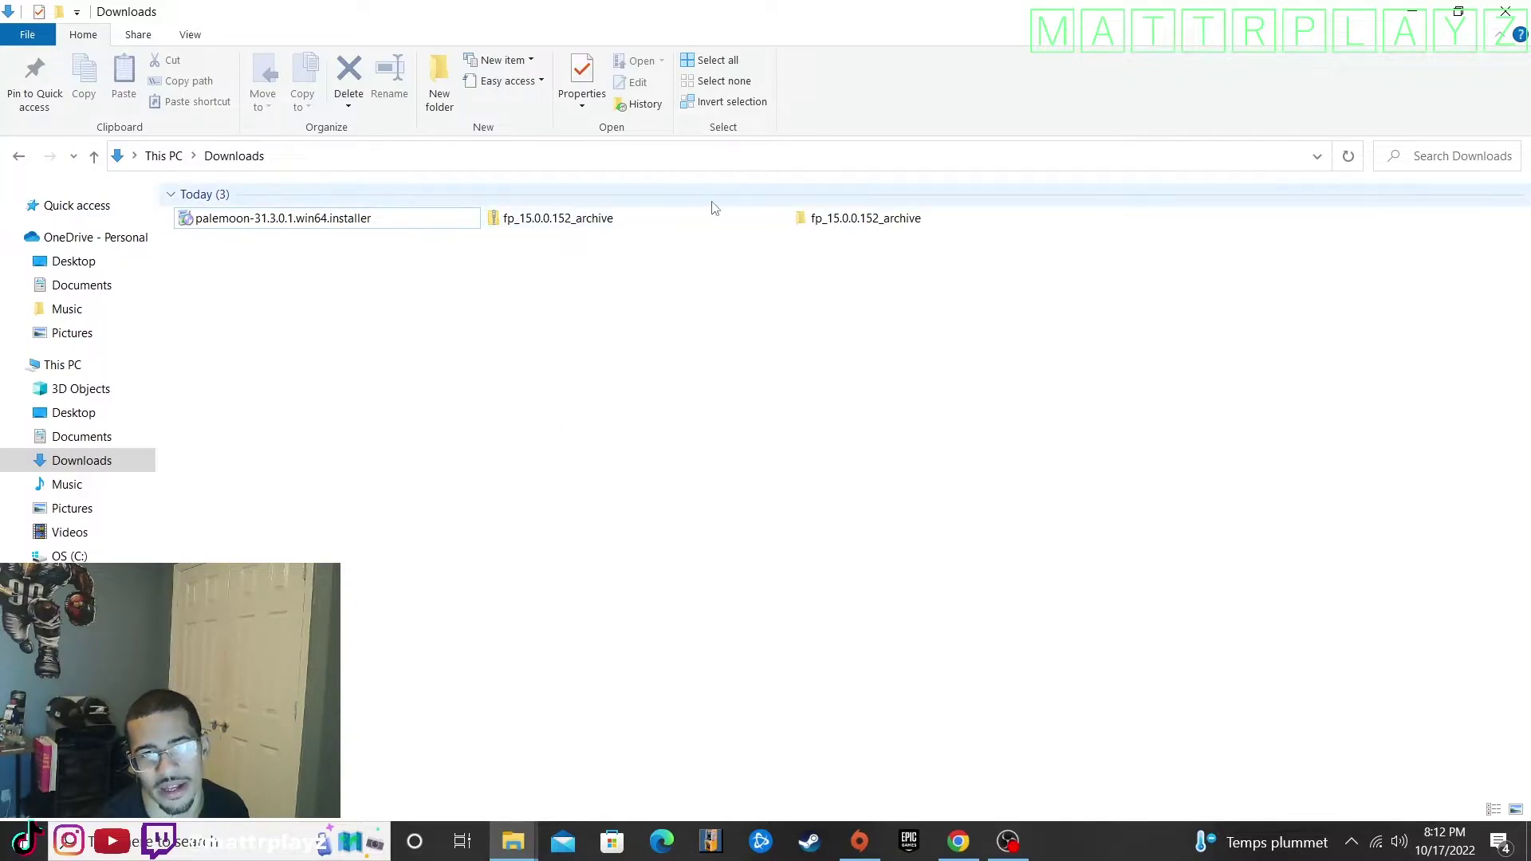
click(605, 225)
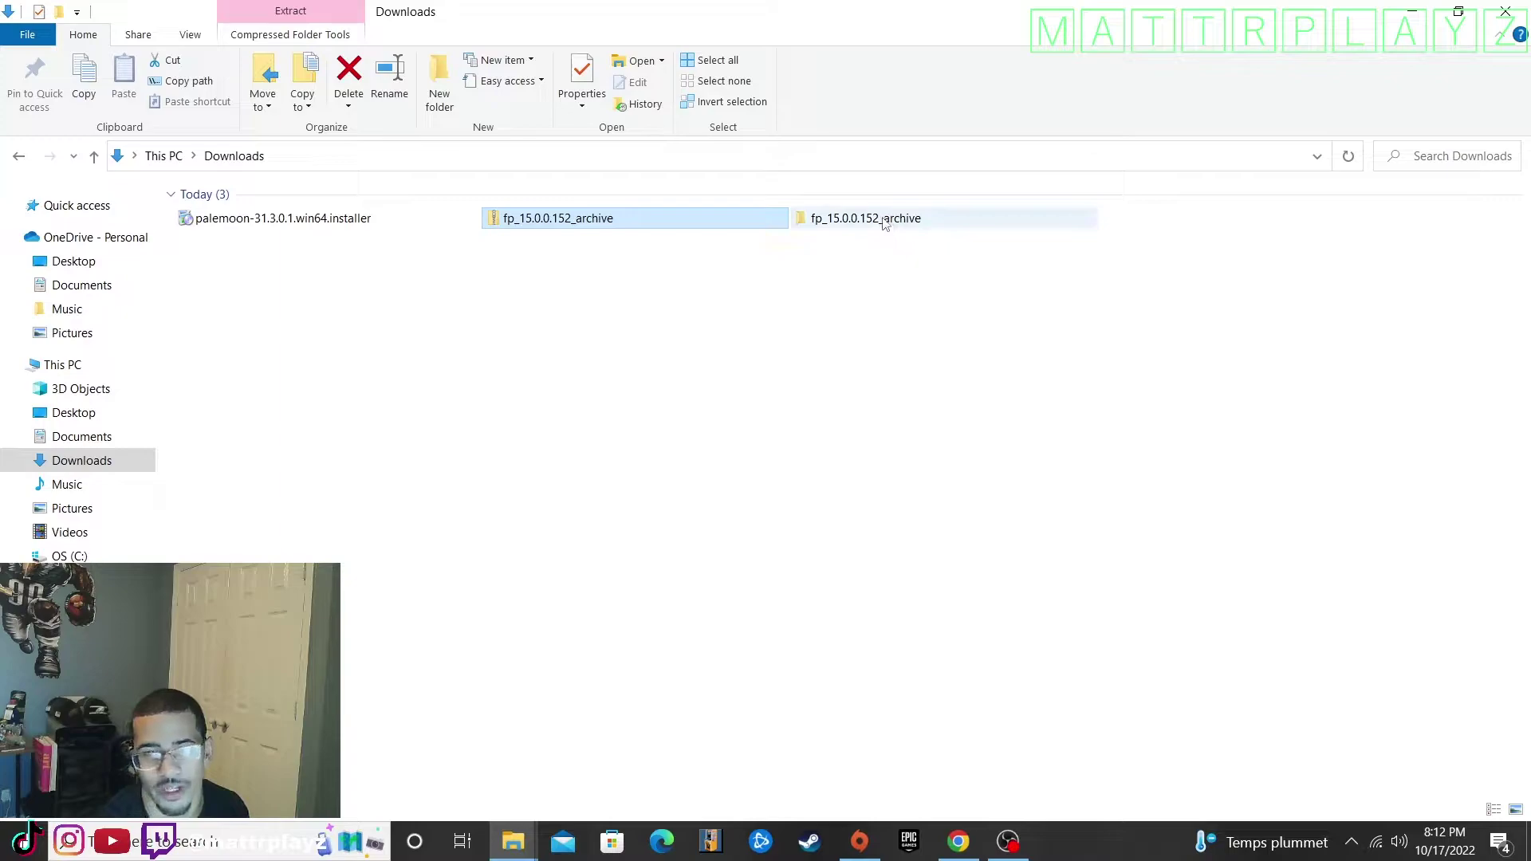
mouse_move(865, 217)
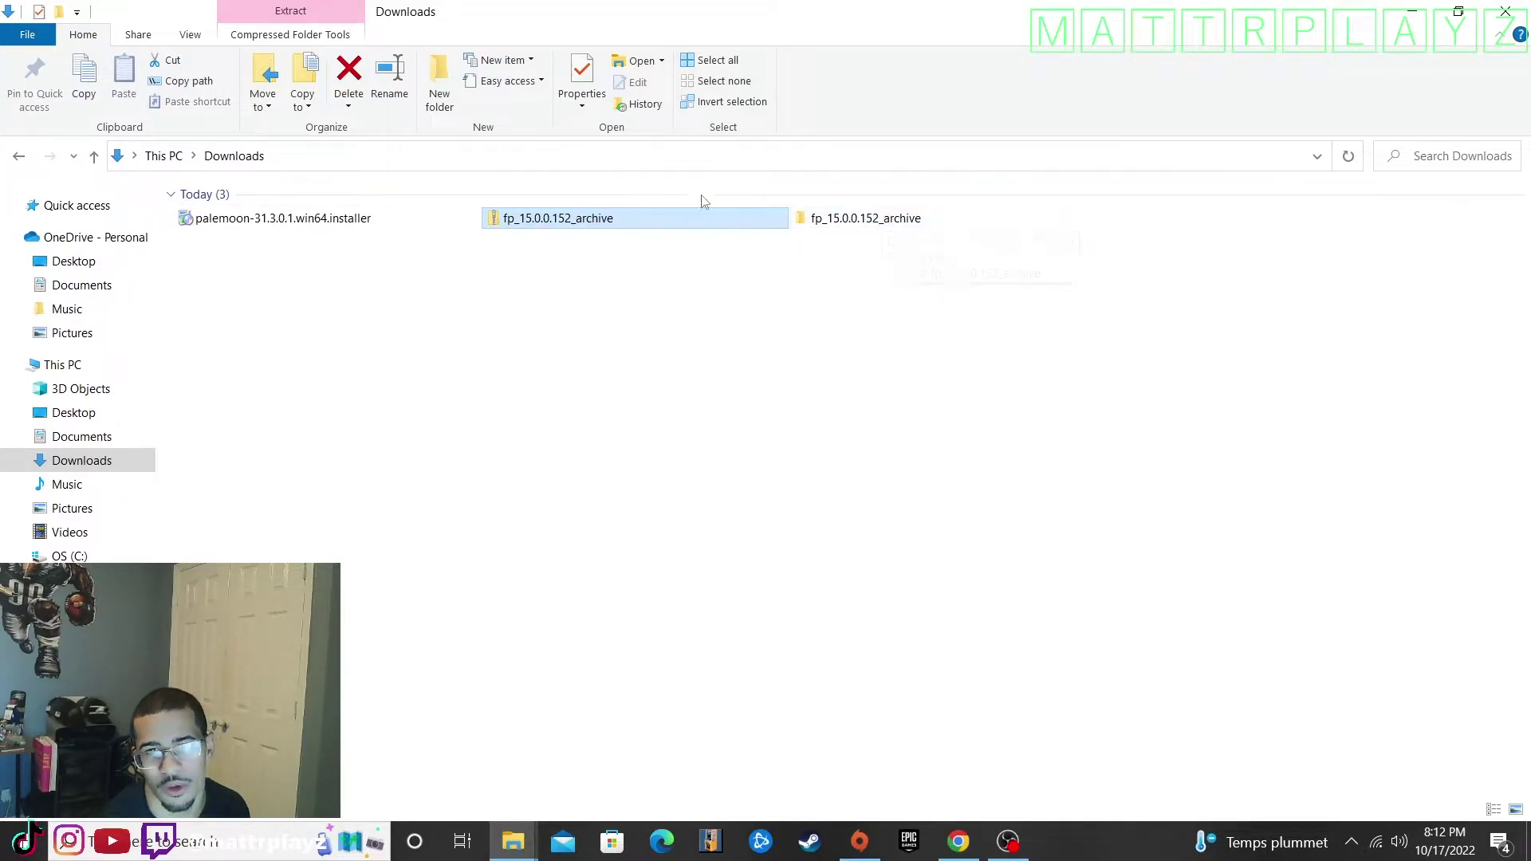
double_click(825, 219)
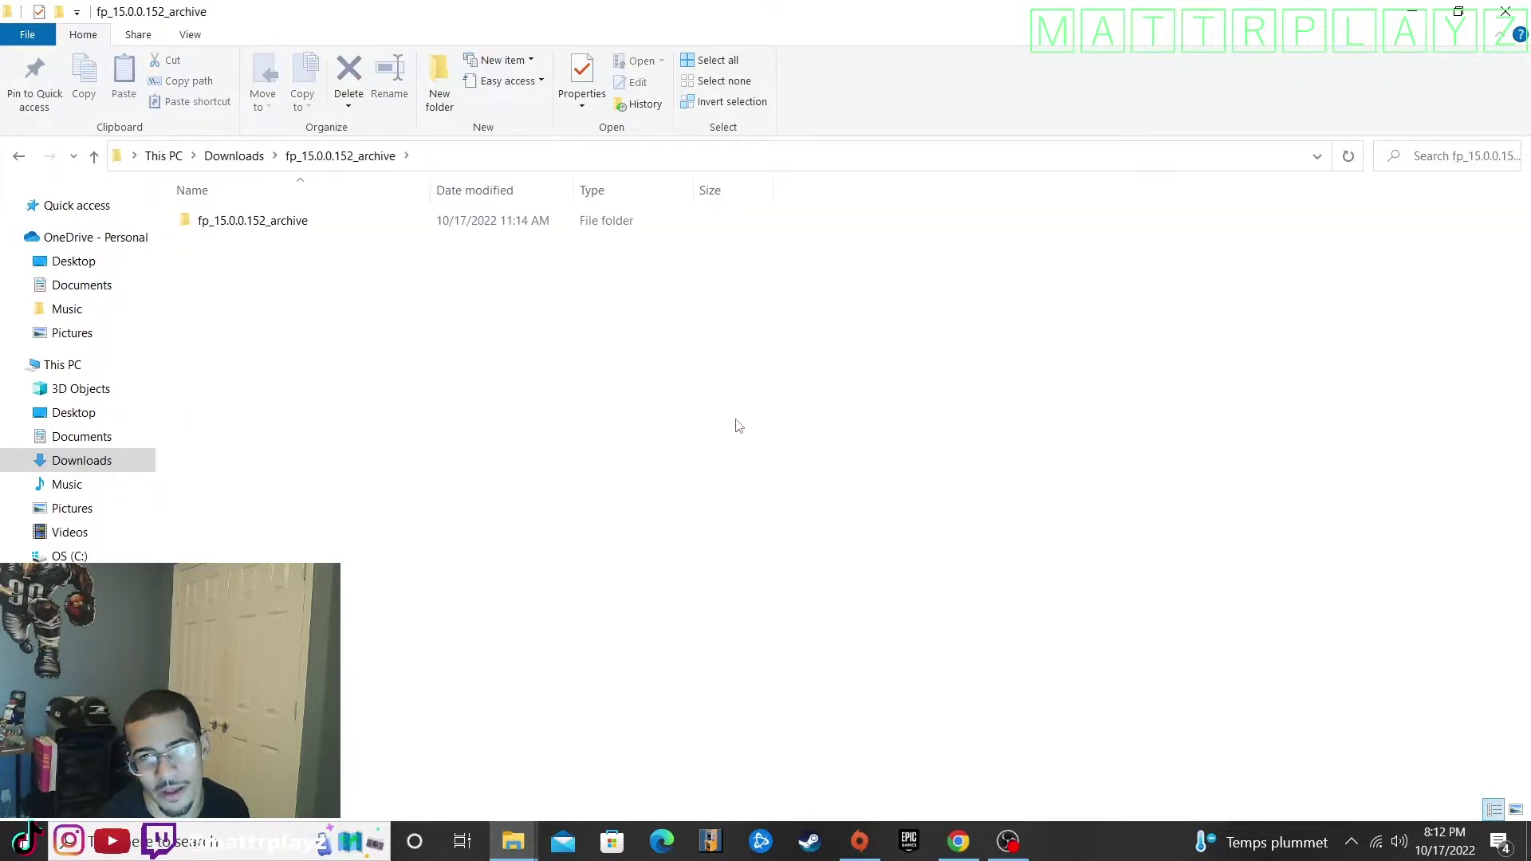
double_click(201, 228)
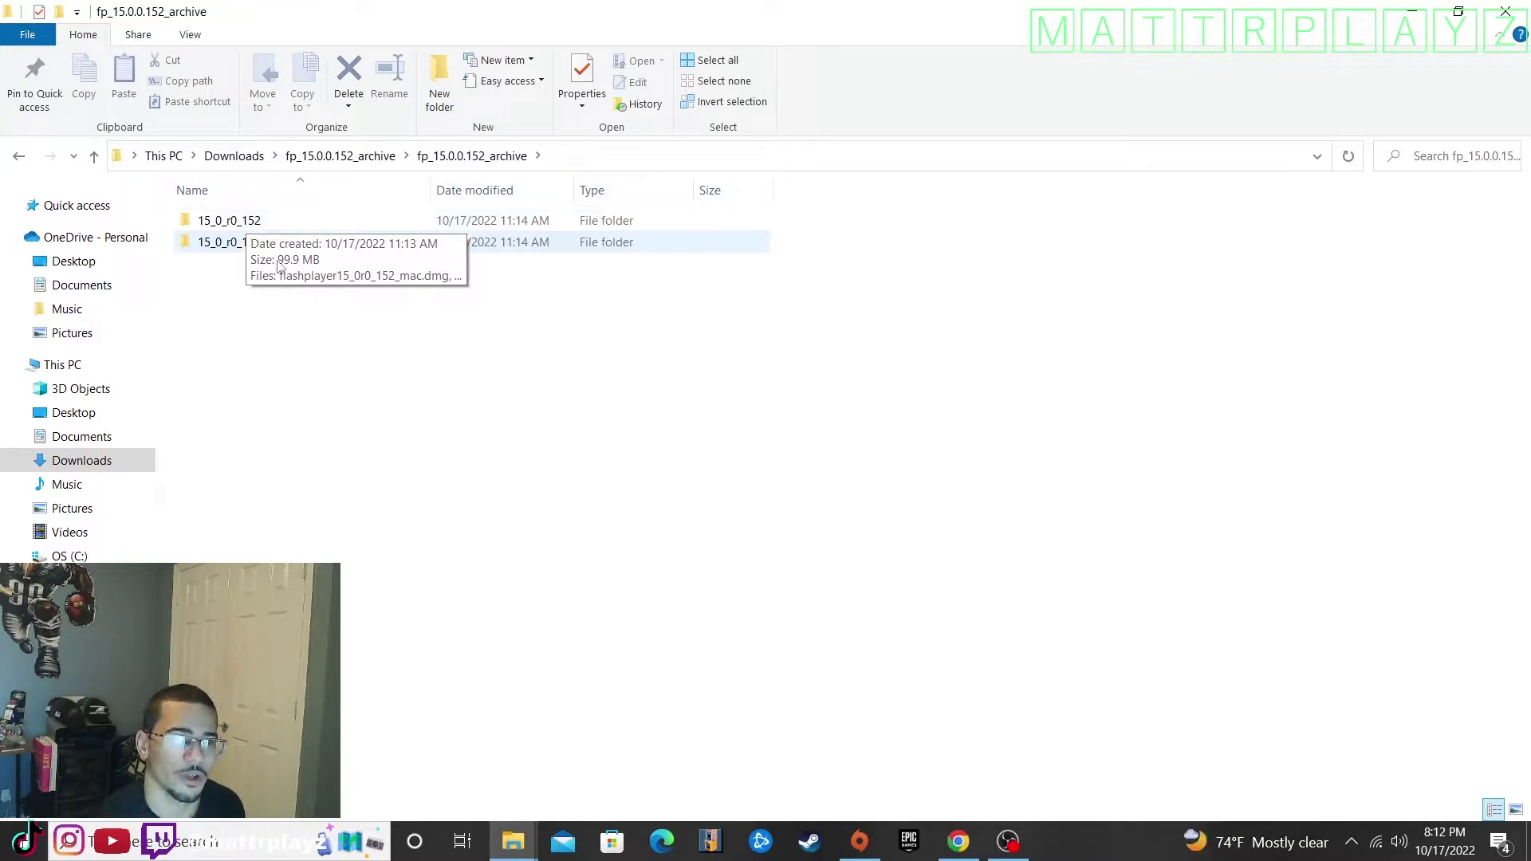
Enter the 15_0_r0_152 folder and launch the flashplayer15_0r0_152_win installer.
double_click(227, 221)
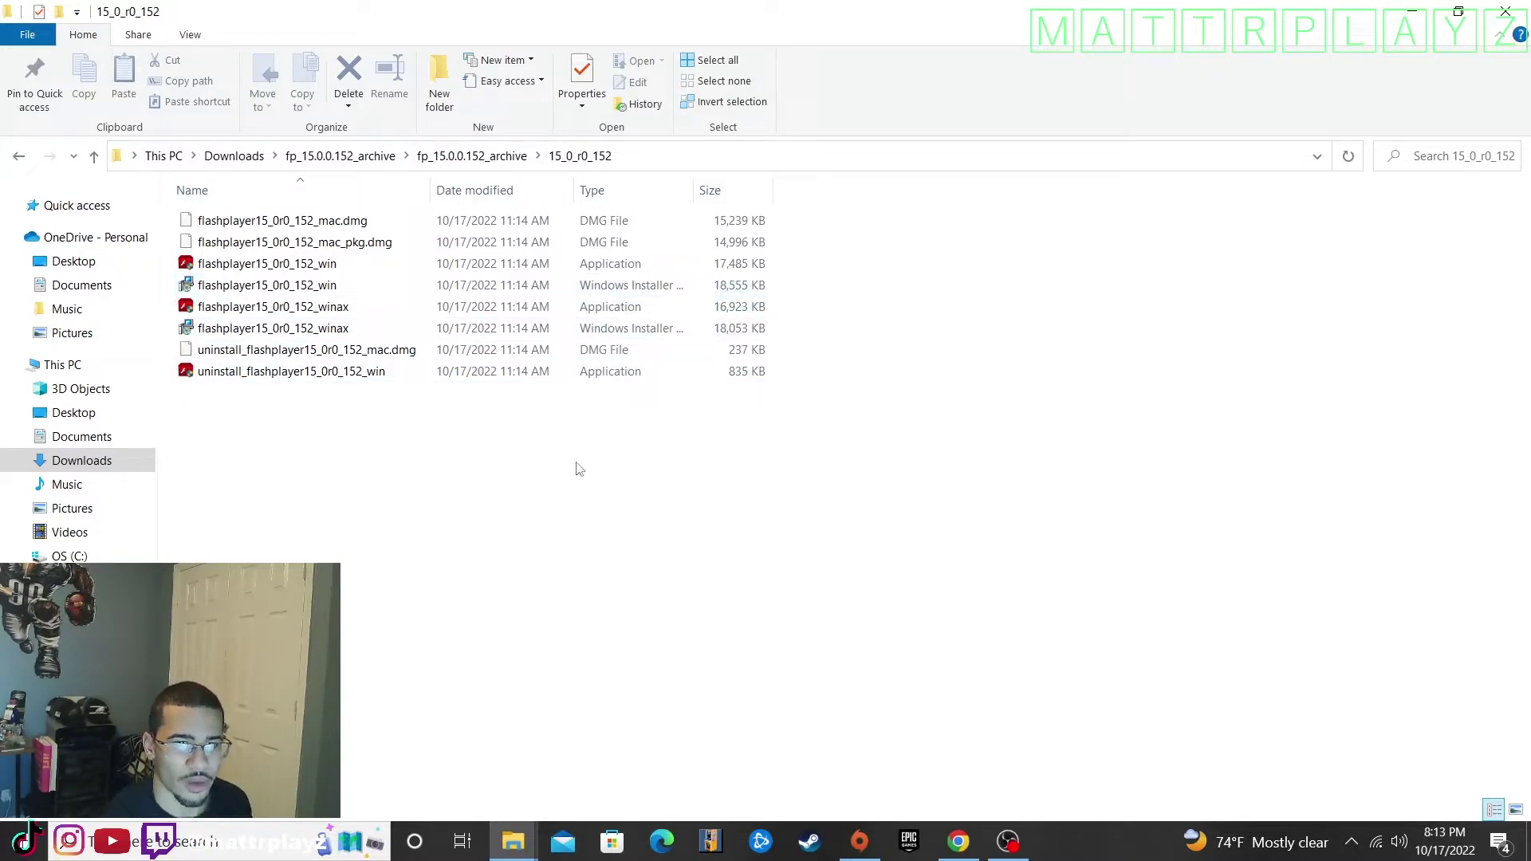
double_click(302, 273)
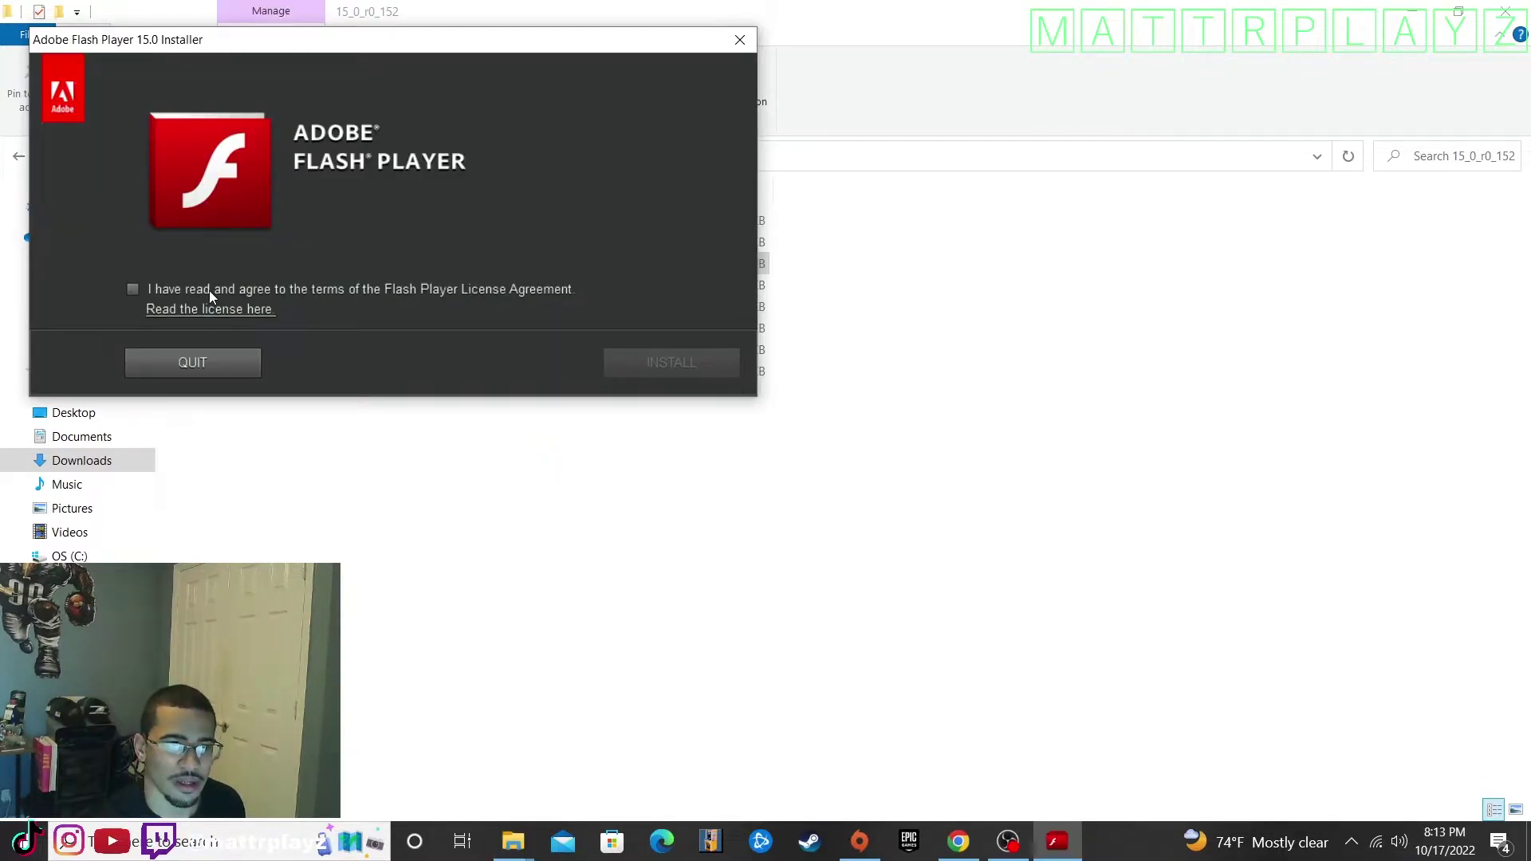
Accept the Flash Player 15 license terms and run the installation.
click(209, 290)
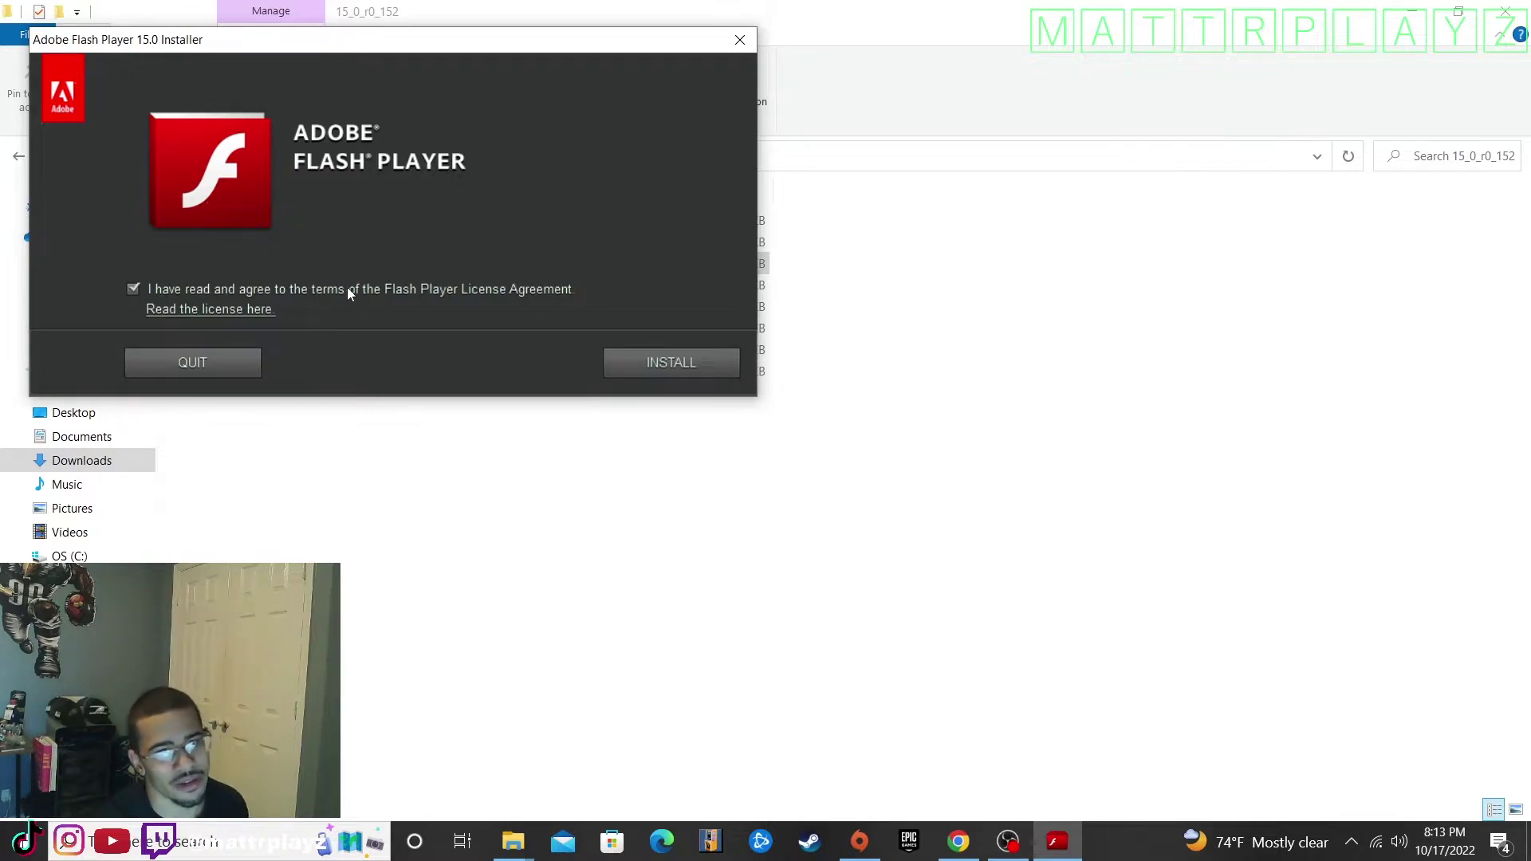
click(625, 366)
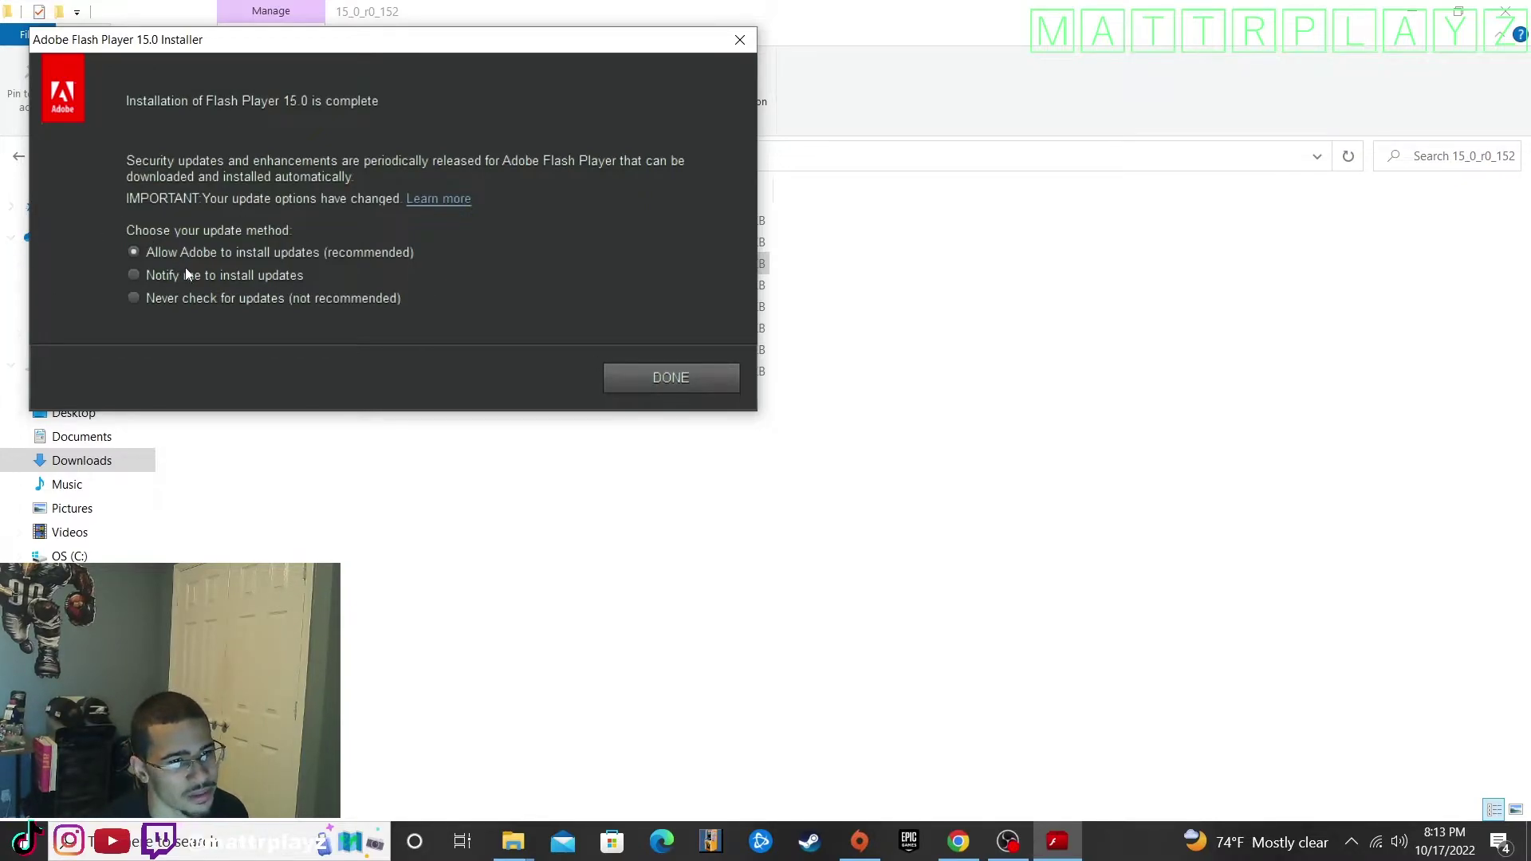
Set Flash to never check for updates and close the finished installer.
click(185, 299)
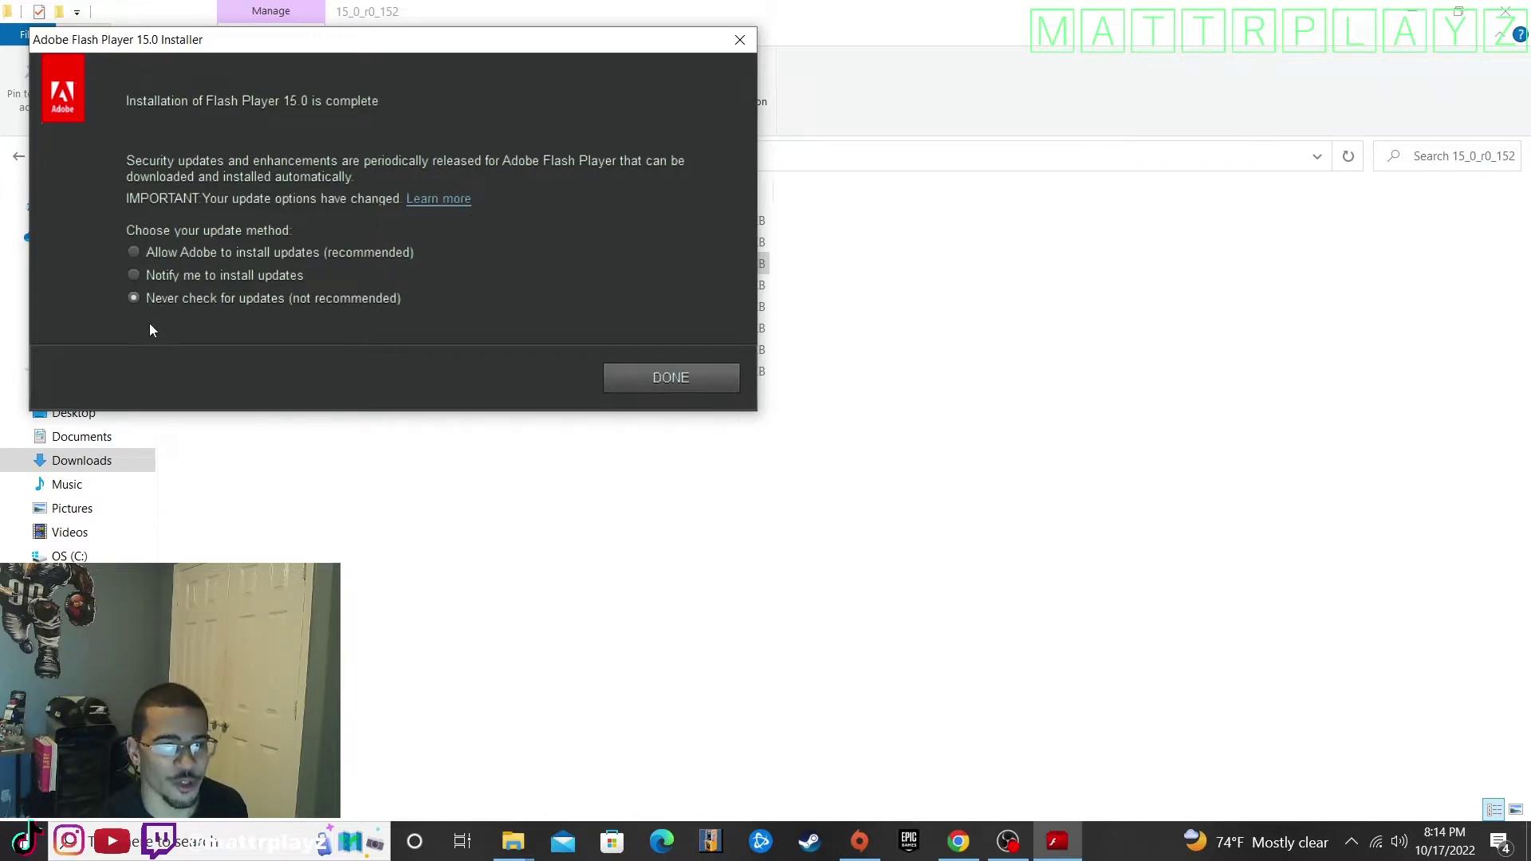
click(690, 381)
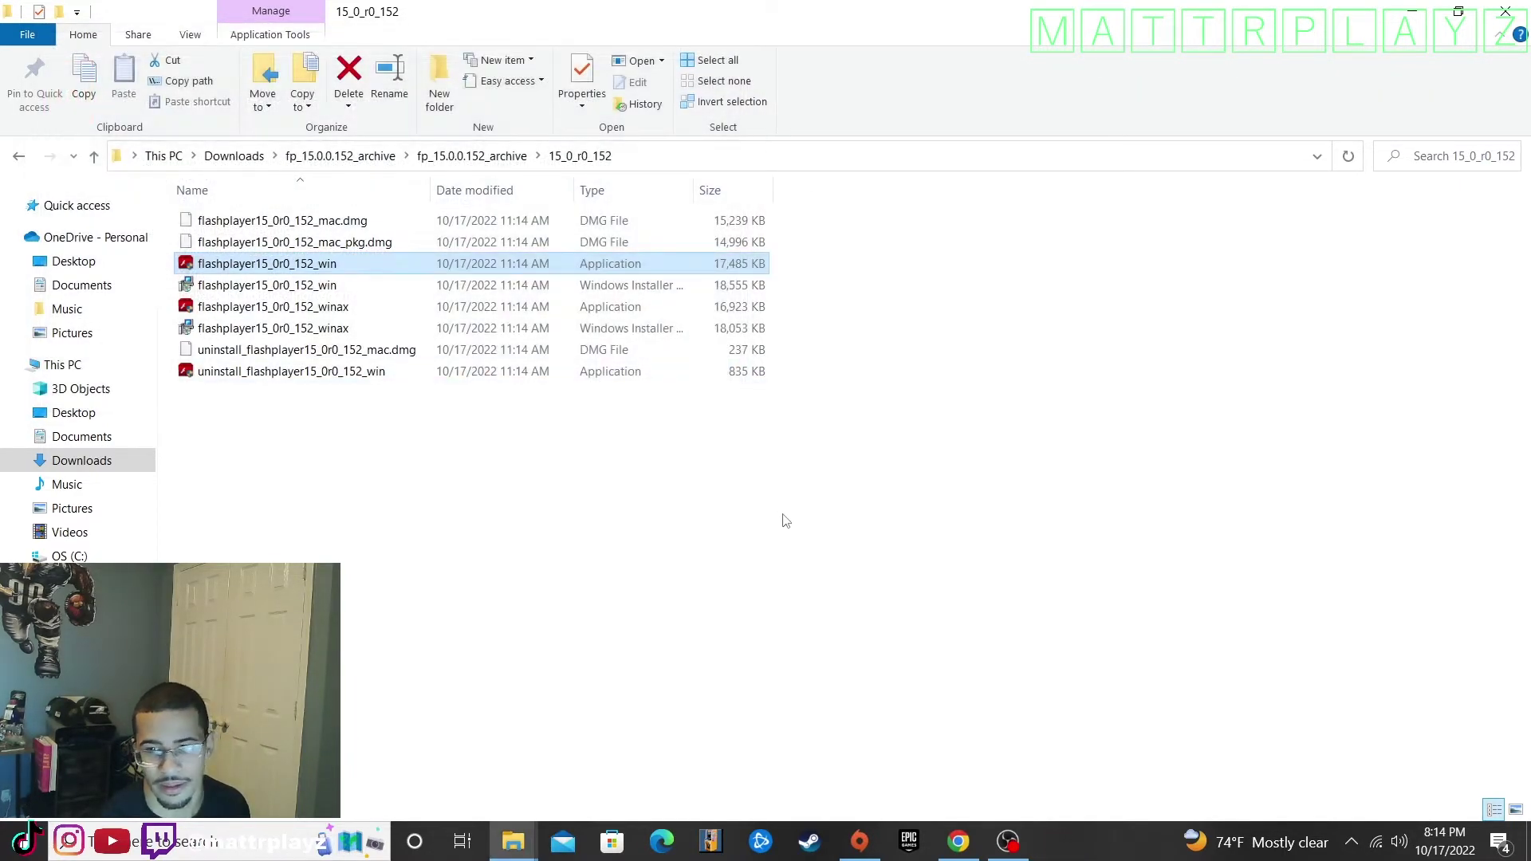
Close the Flash files folder and the archived Flash versions Chrome window.
click(1412, 11)
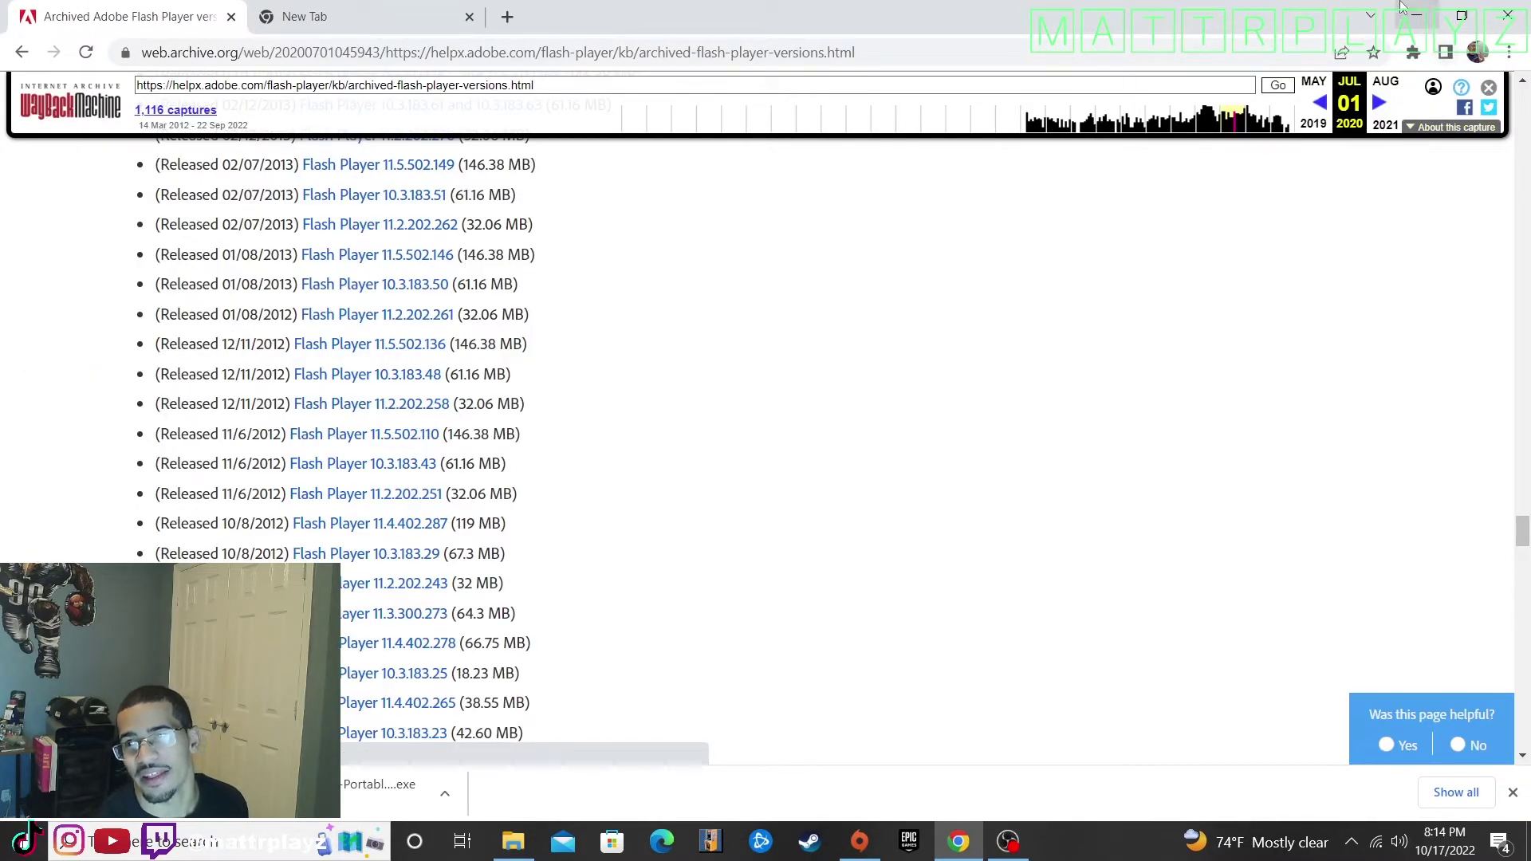
click(1510, 22)
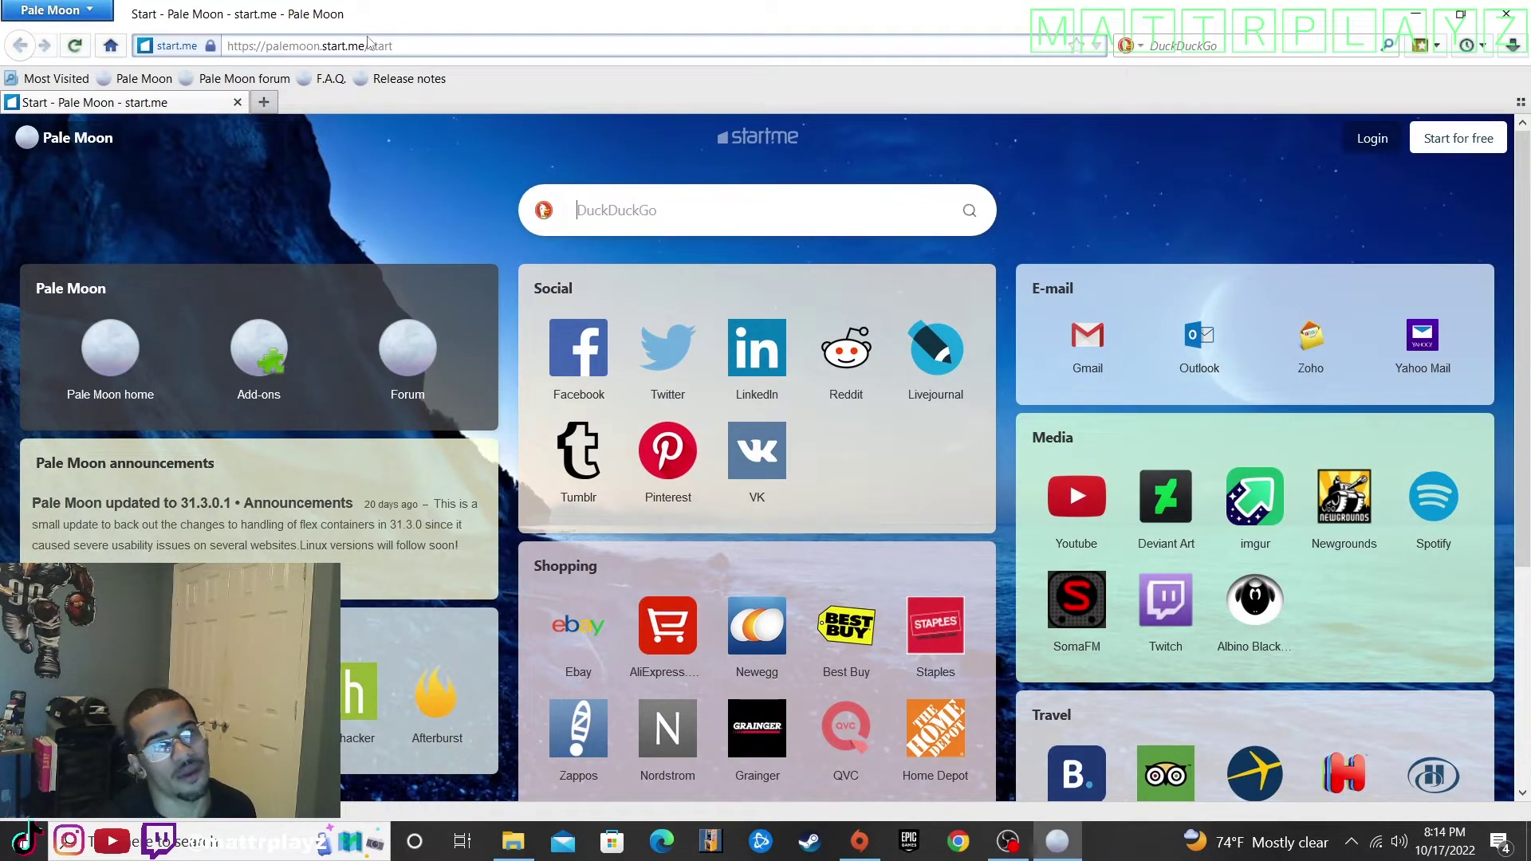
Search the web for Y8 from the address bar and open the Y8 Games site.
double_click(382, 45)
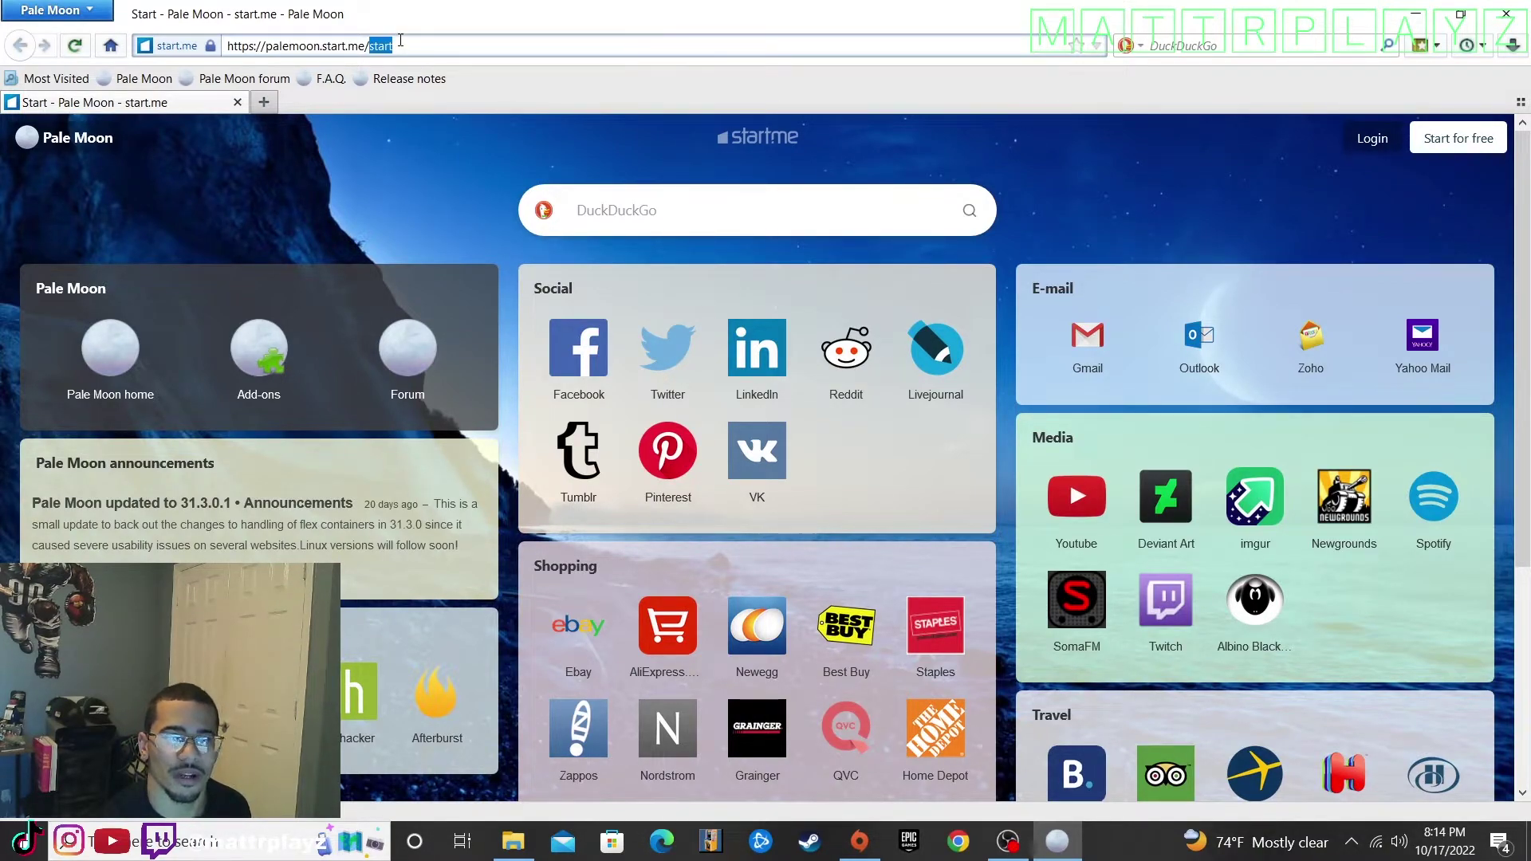
drag(395, 46, 192, 27)
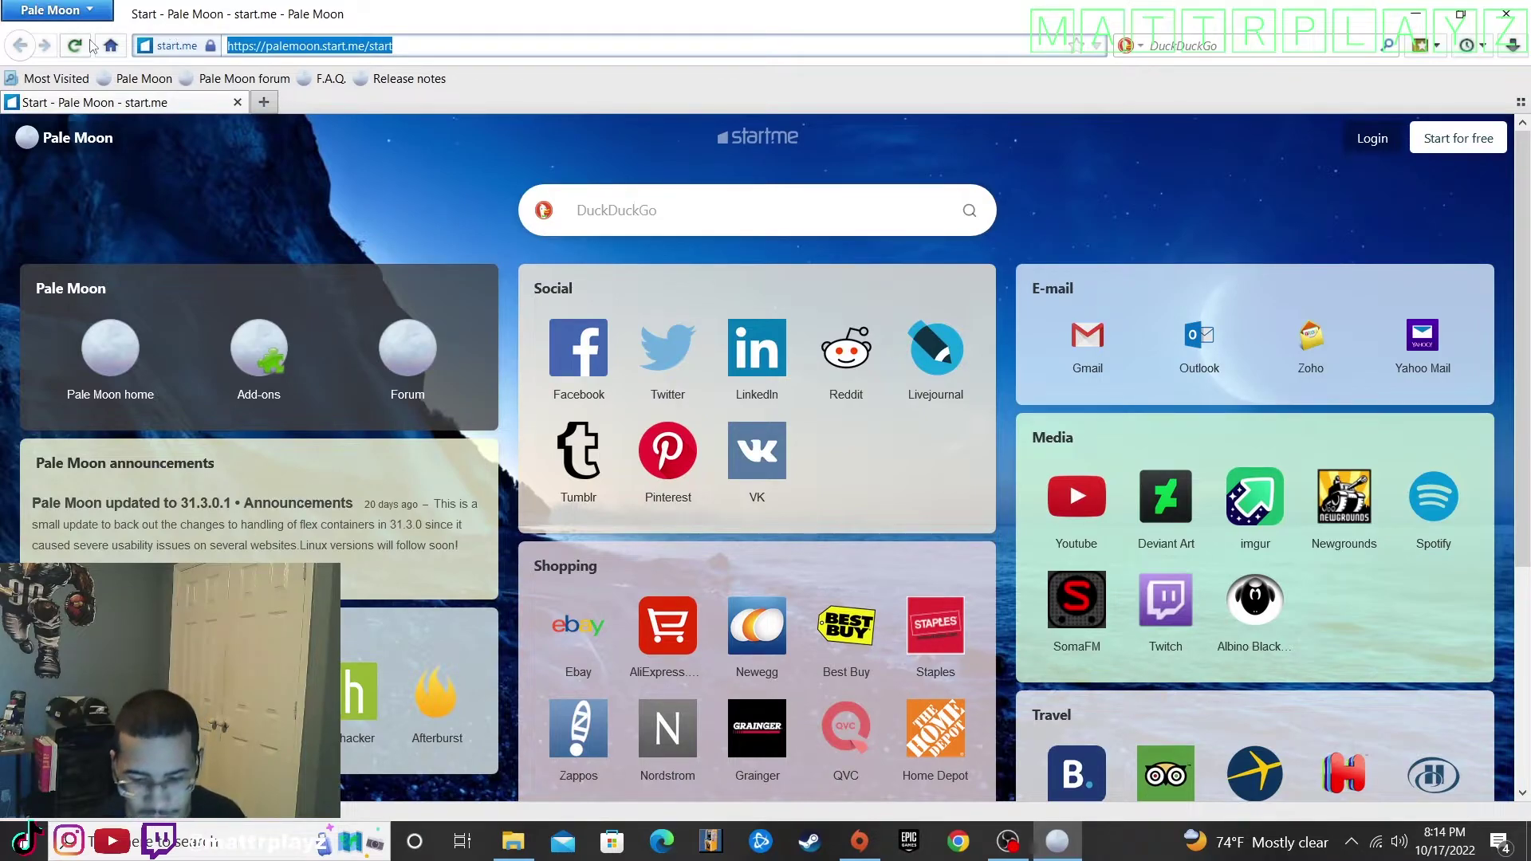
text(Y8 B)
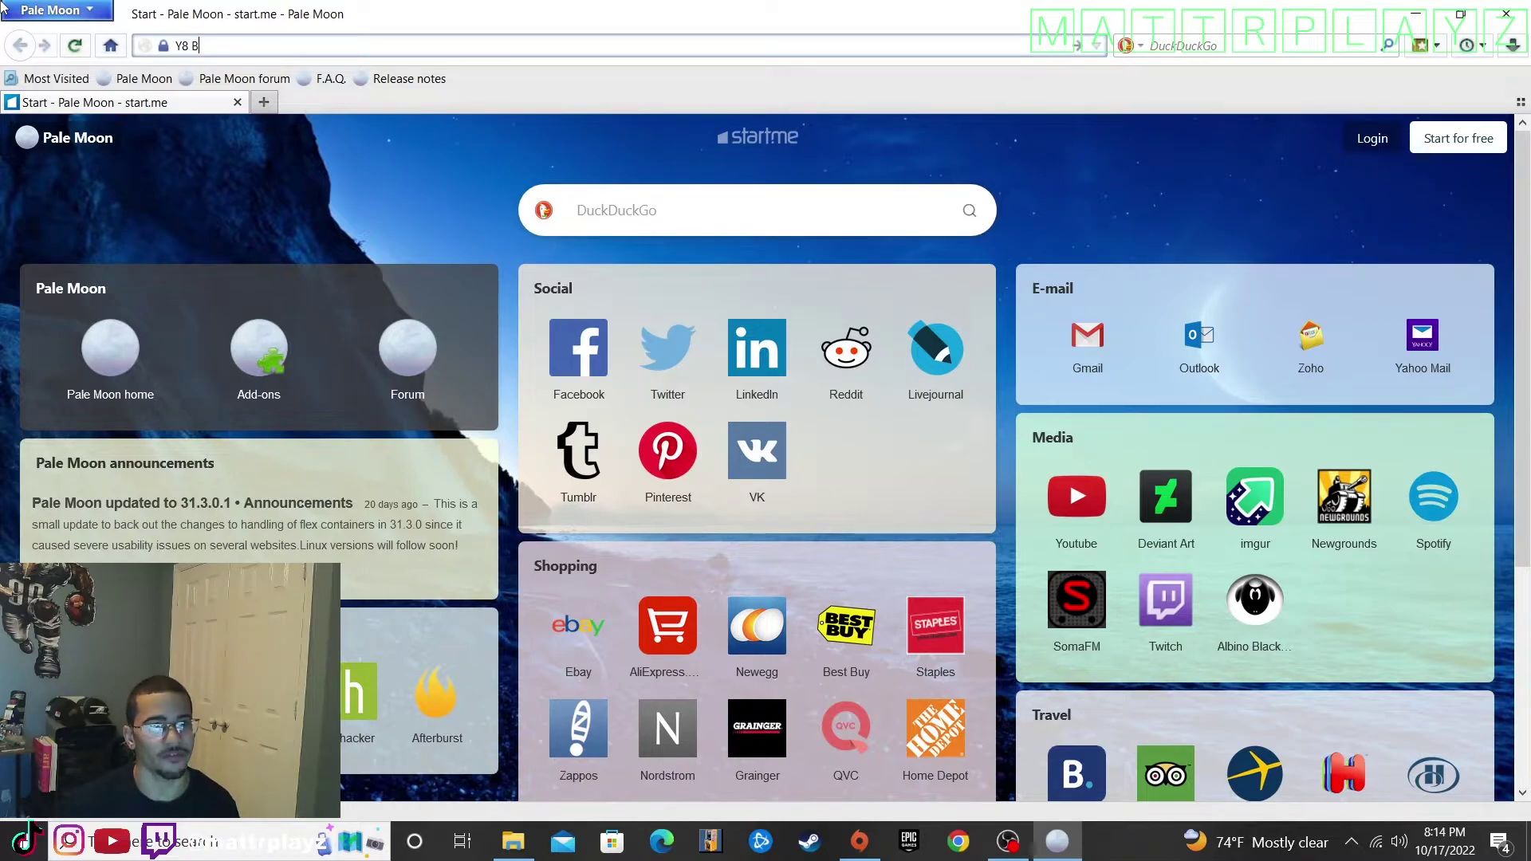
key(BackSpace)
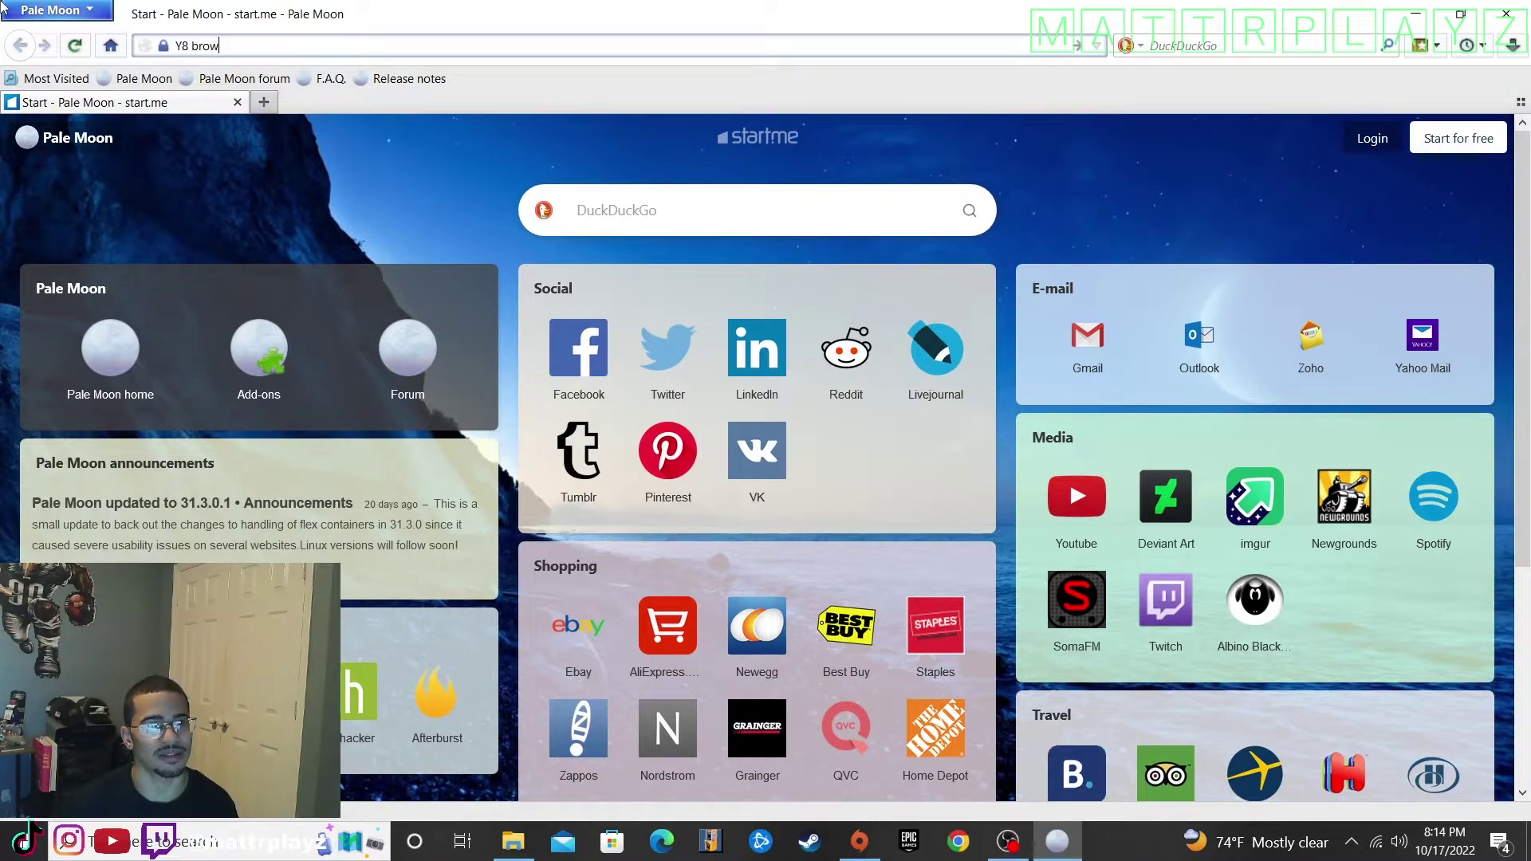
key(Return)
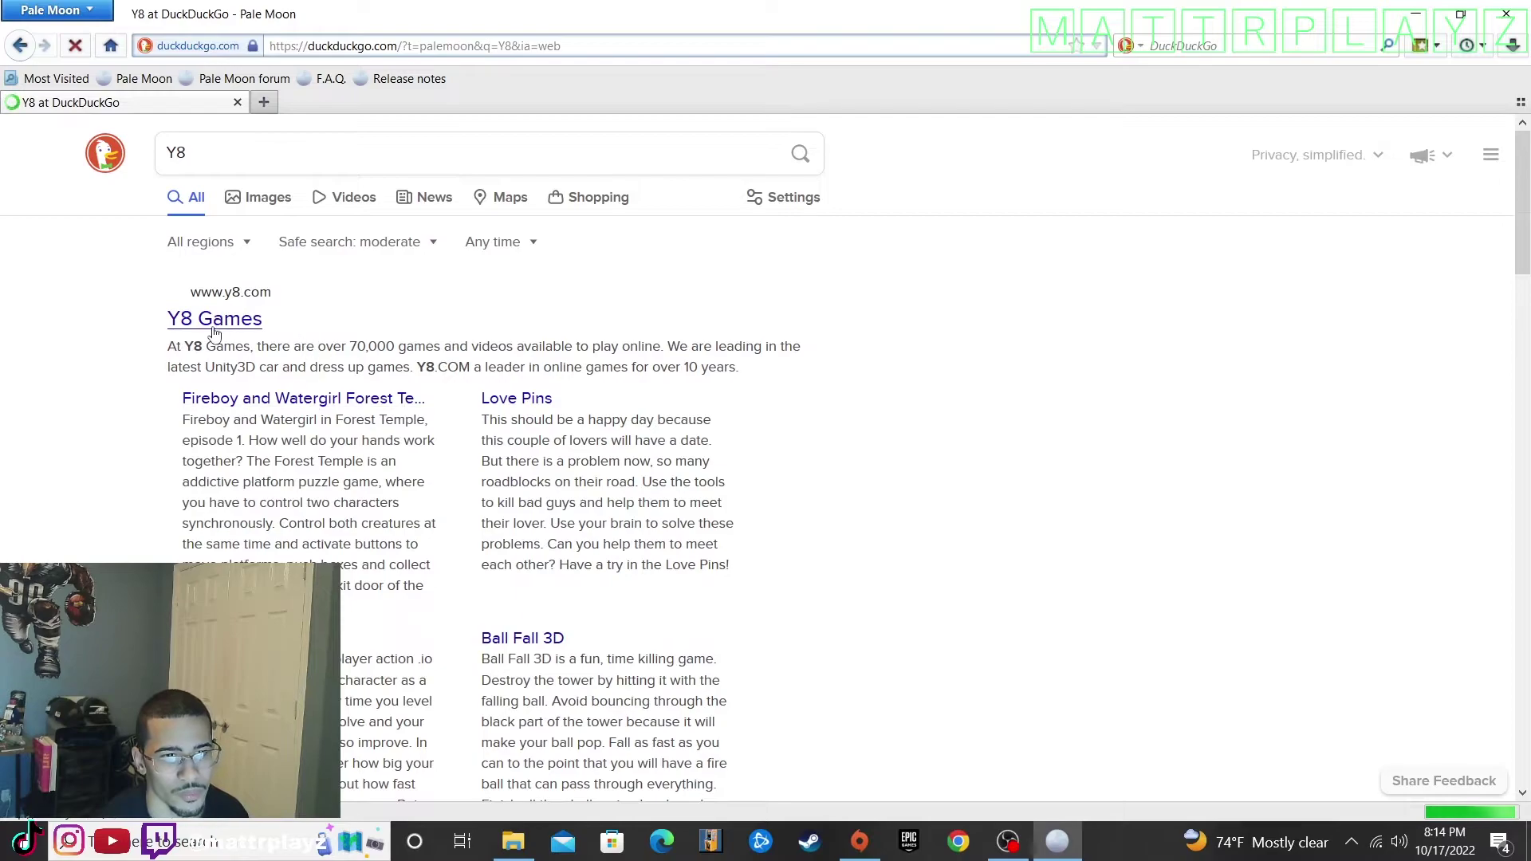
click(216, 332)
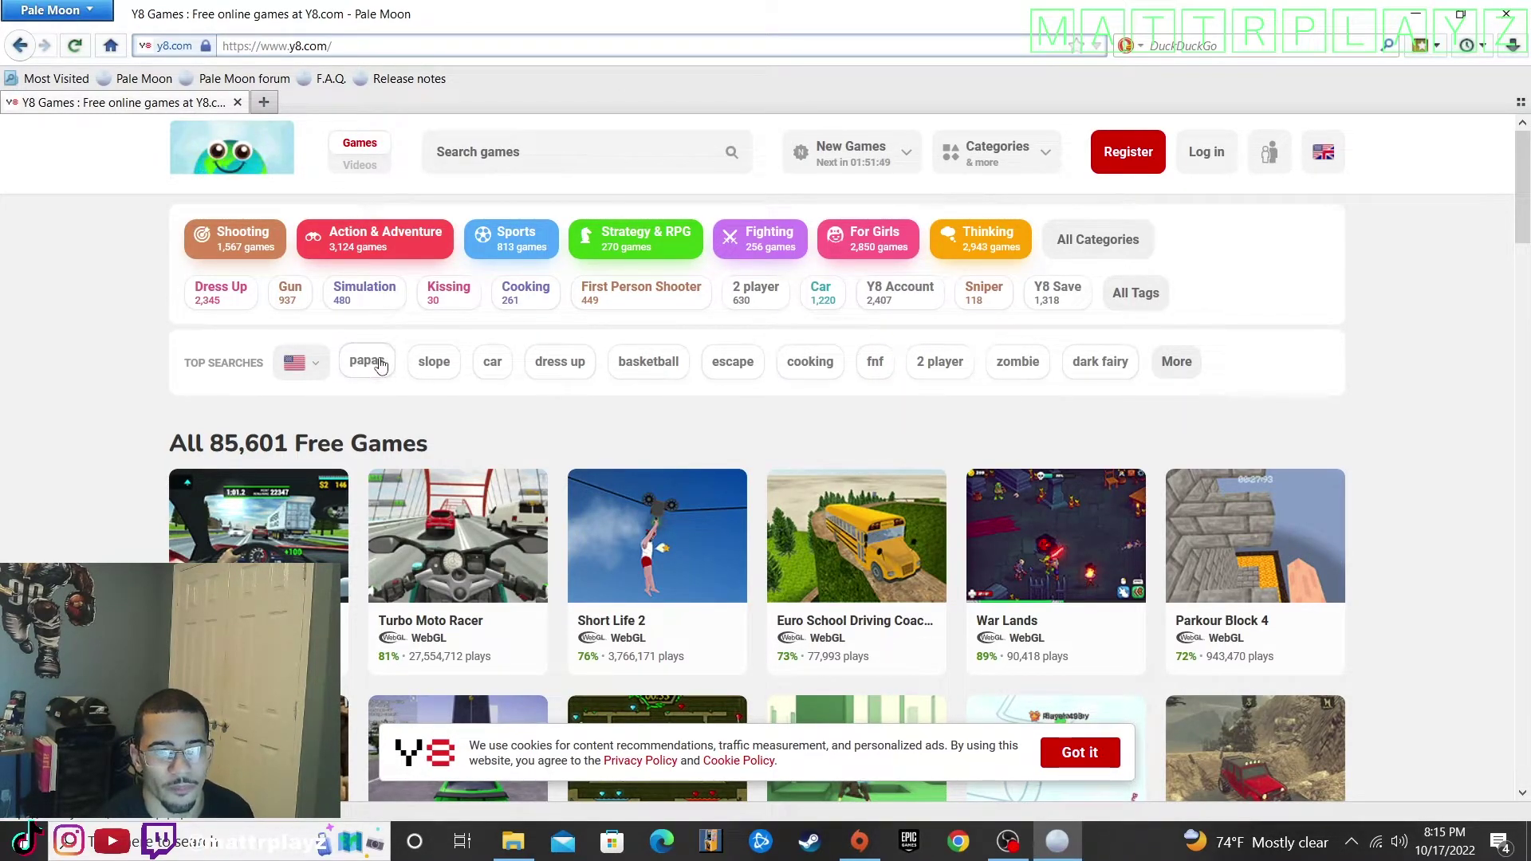
Find Papa's Pizzeria via the papas search tag and start playing it.
click(367, 361)
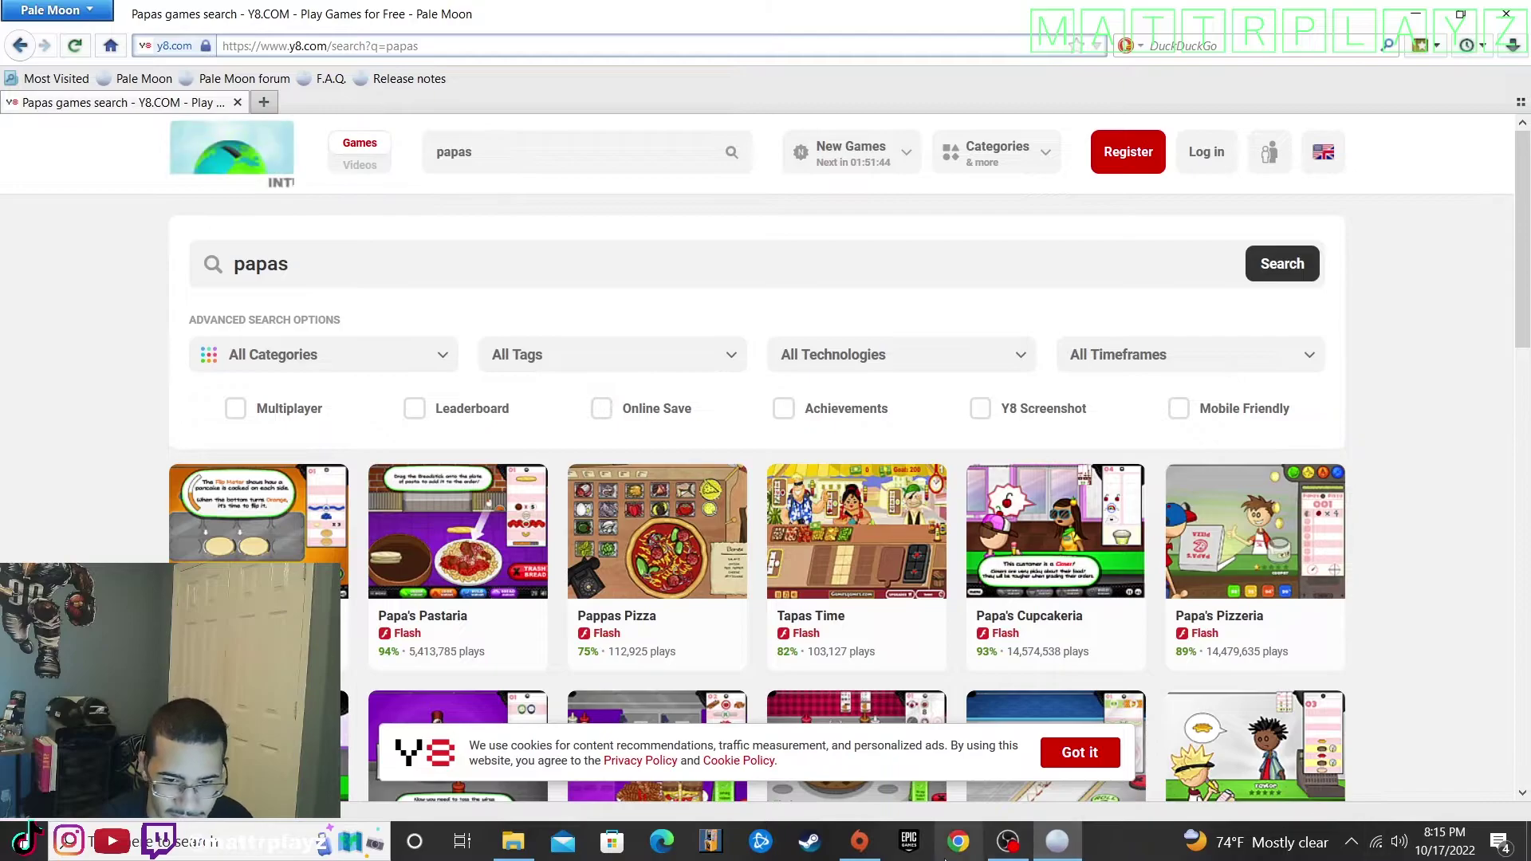
scroll(805, 583, down, 2)
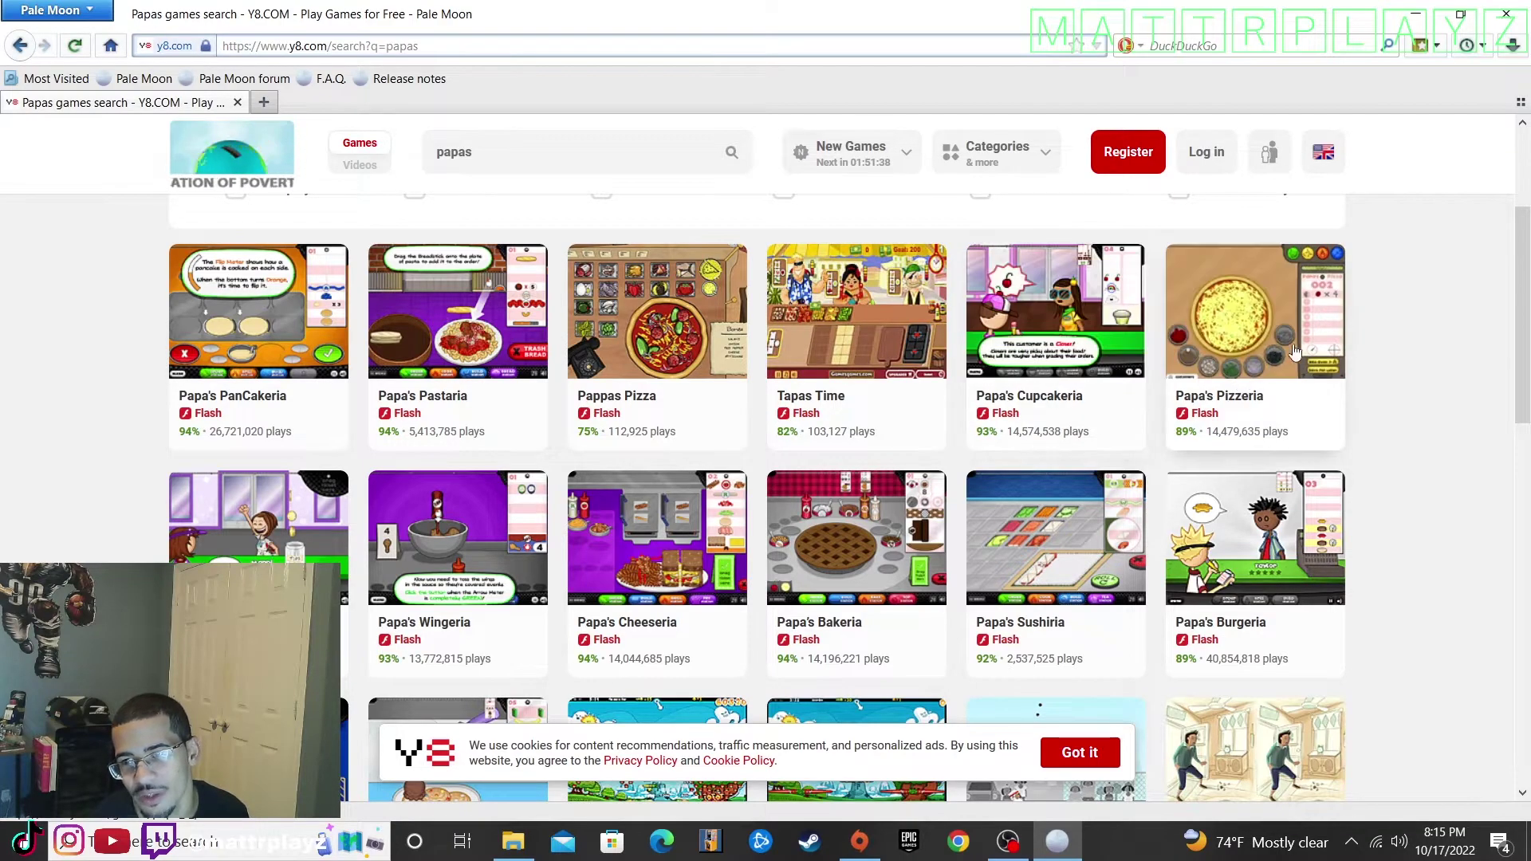
click(1294, 349)
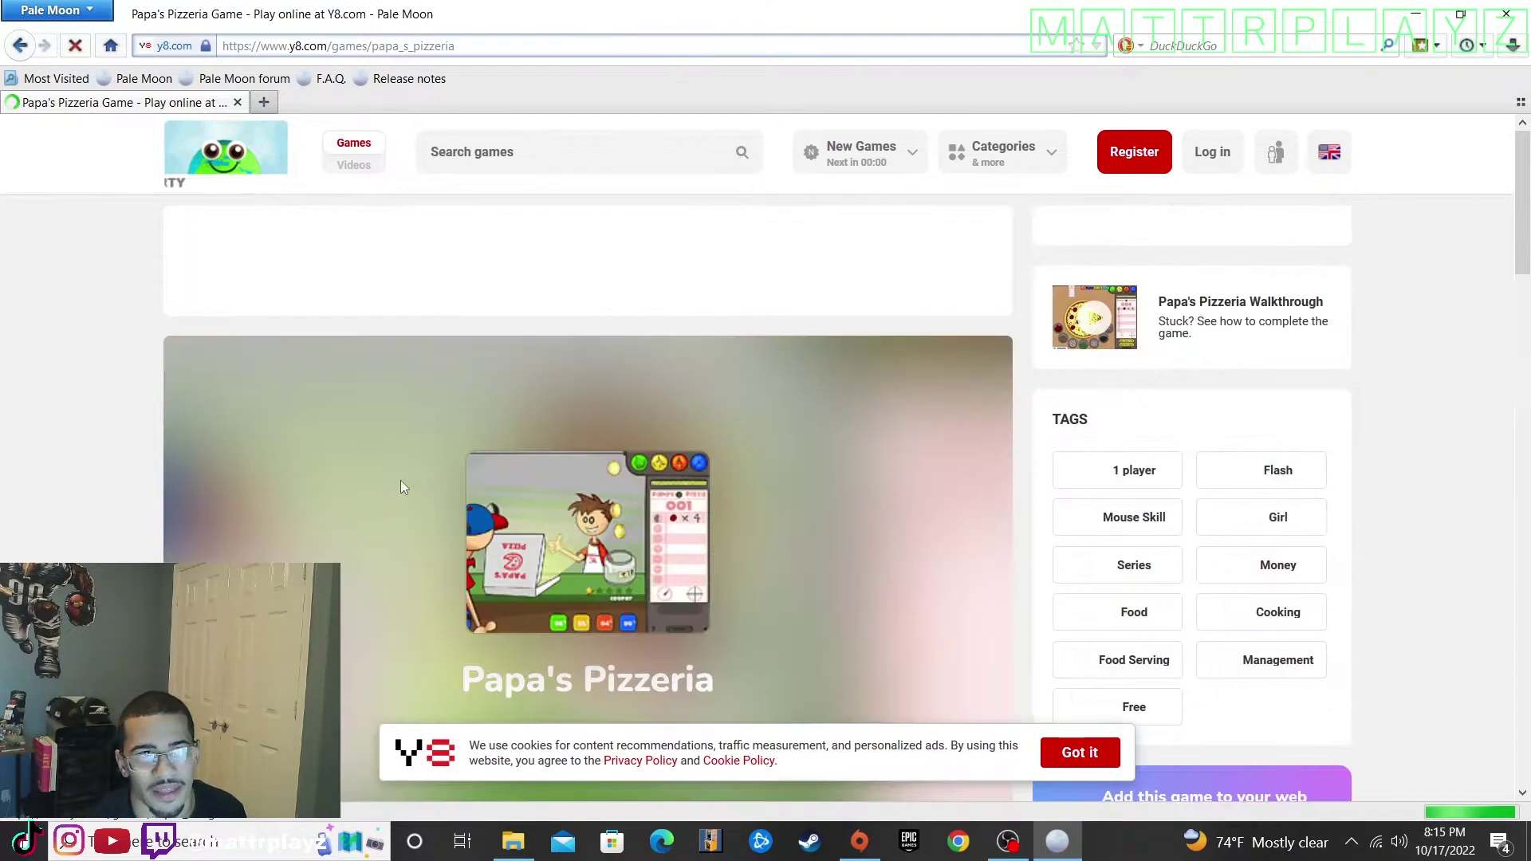
scroll(390, 472, down, 3)
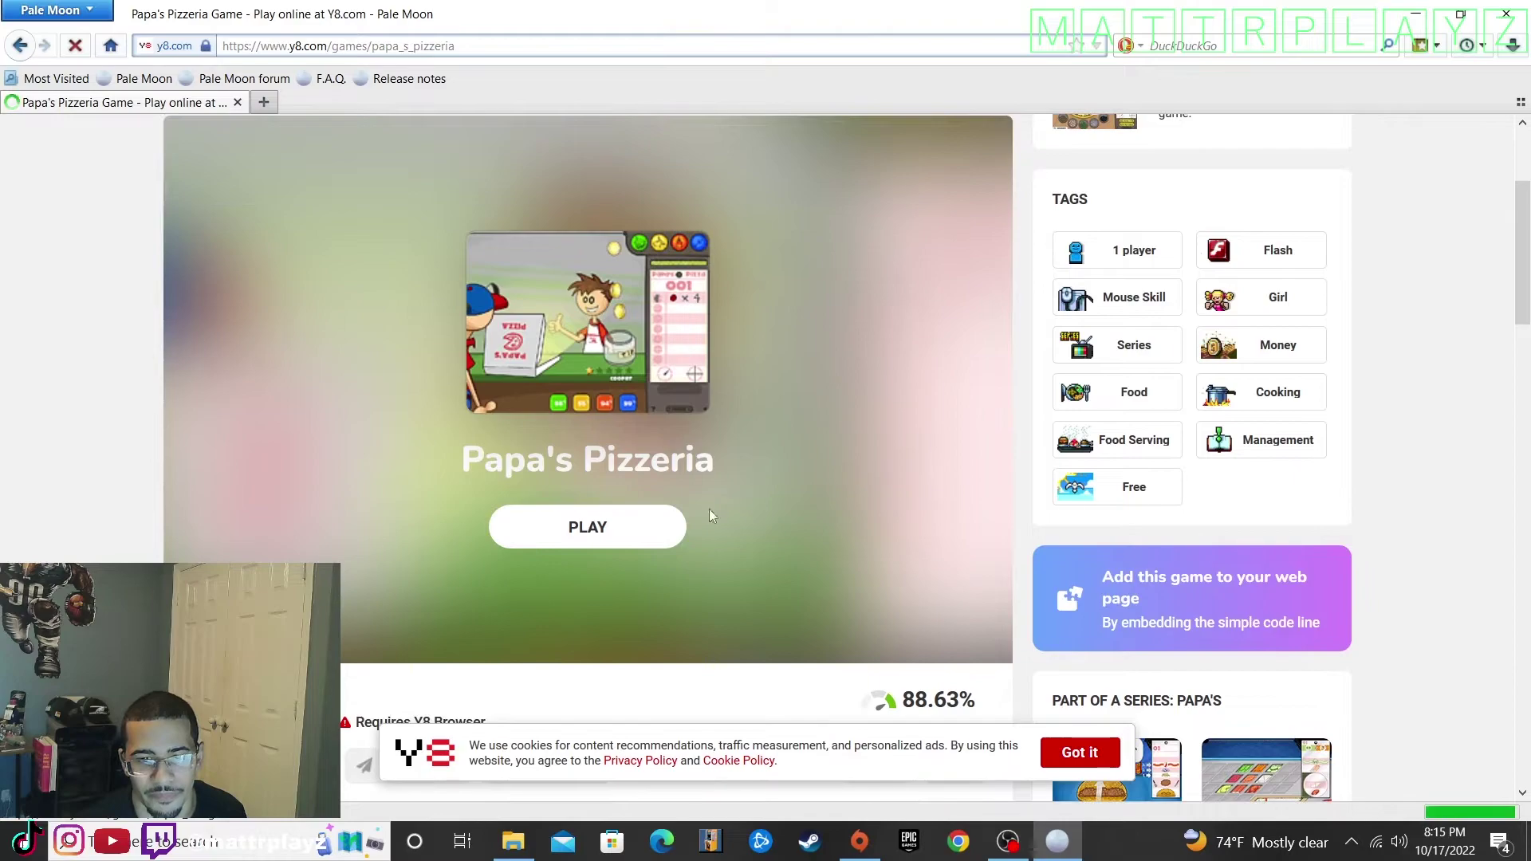
click(627, 523)
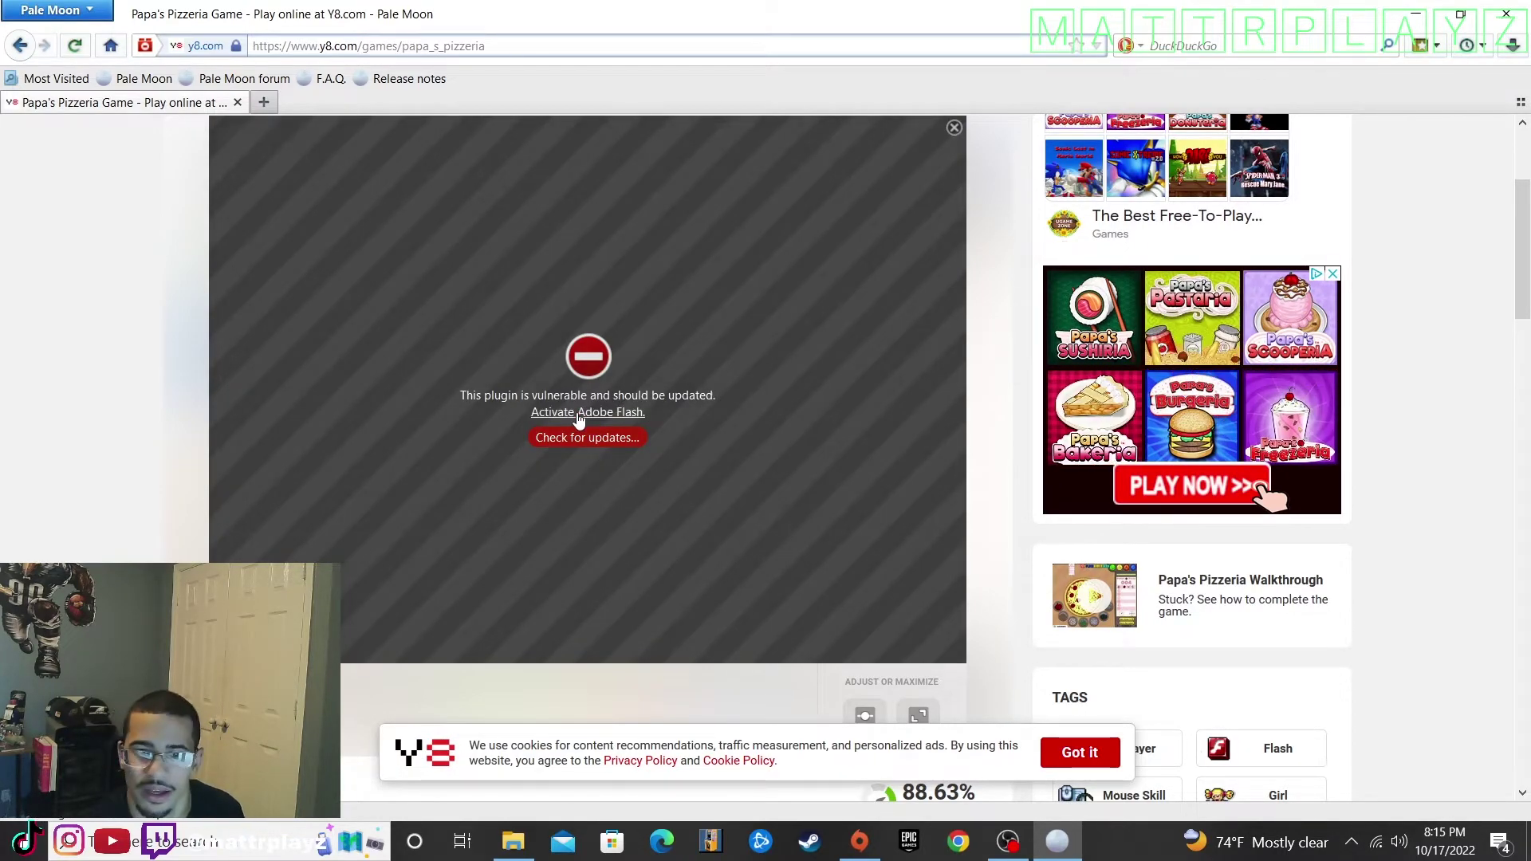
Activate Adobe Flash and allow the plugin to run on y8.com.
click(578, 412)
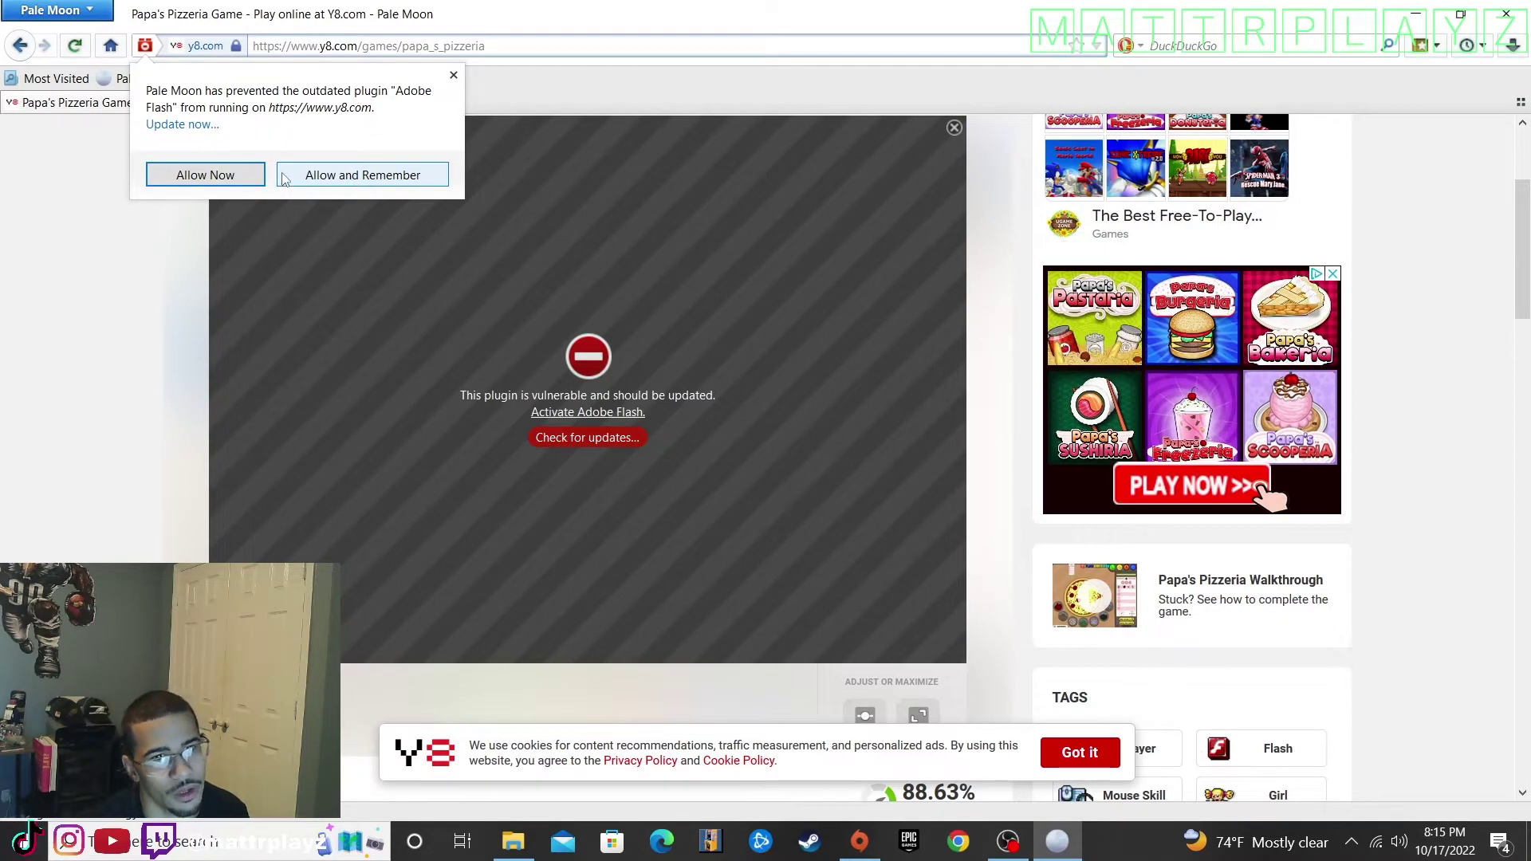
click(370, 174)
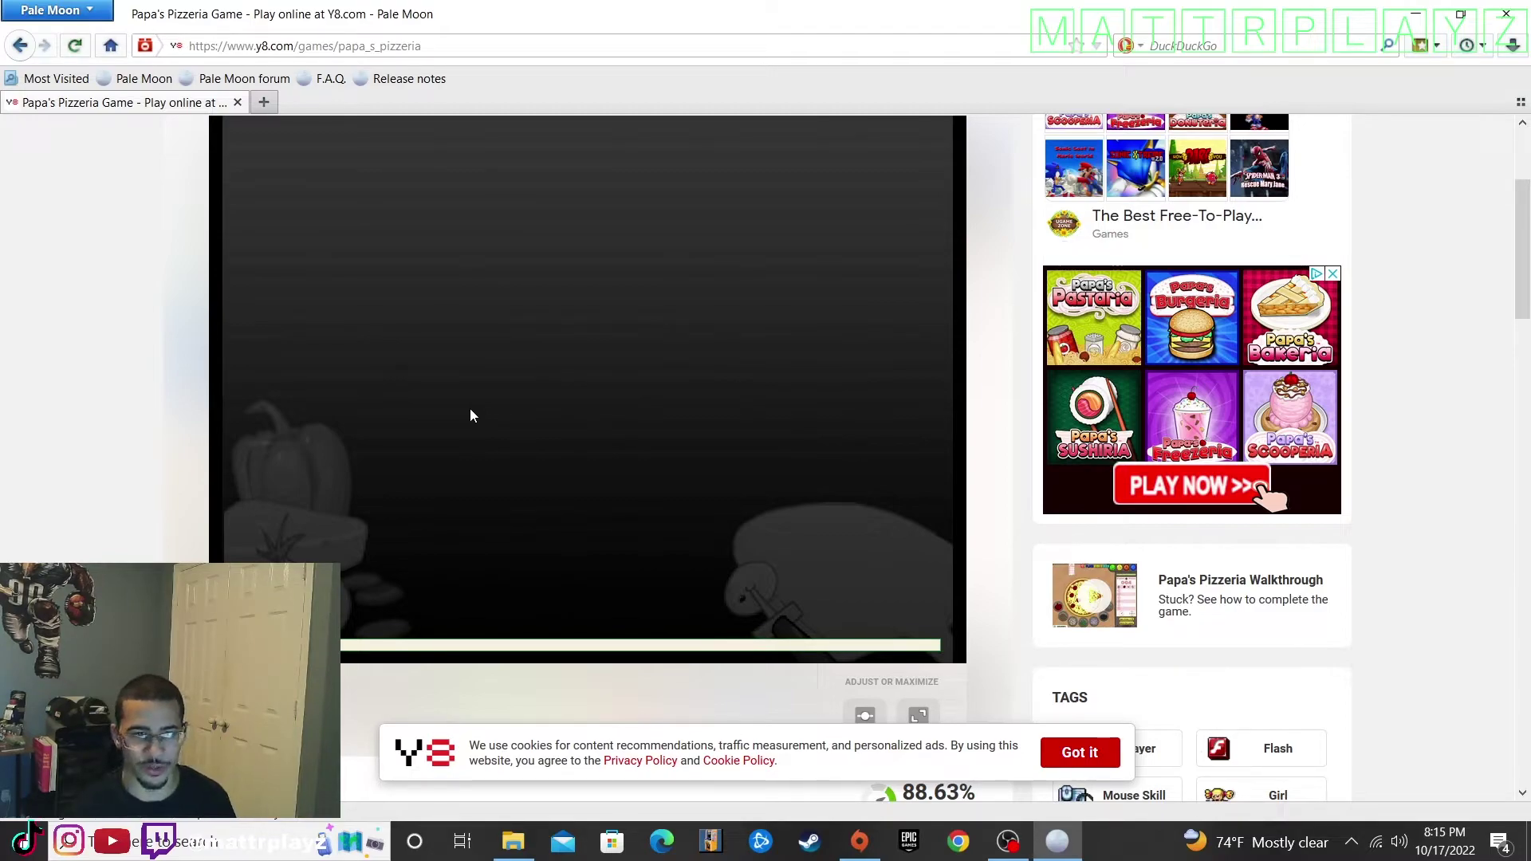
Check the running Flash Player version from the game's context menu.
right_click(469, 415)
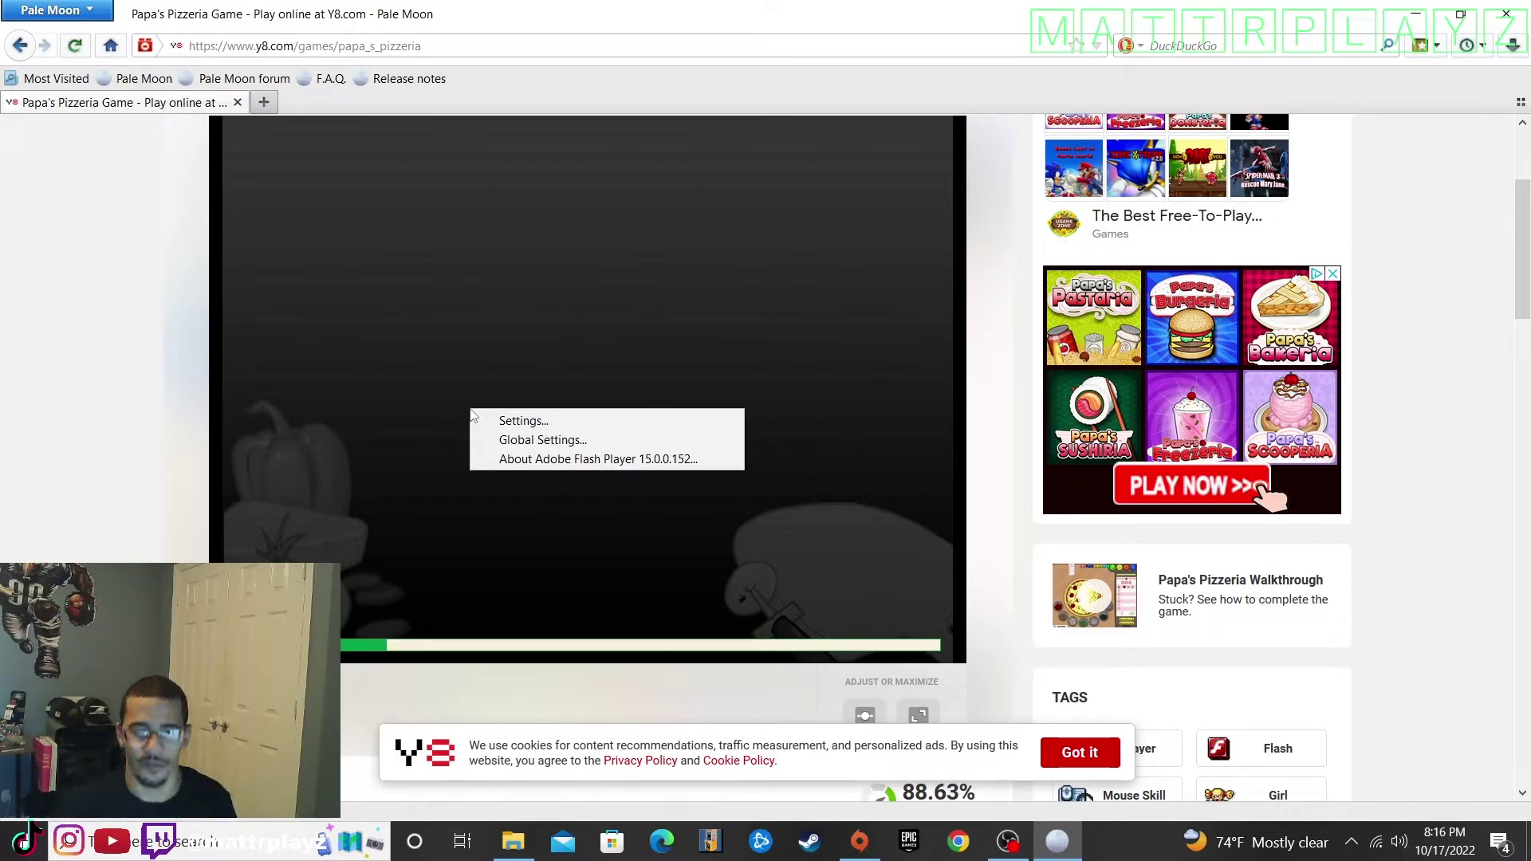
click(393, 206)
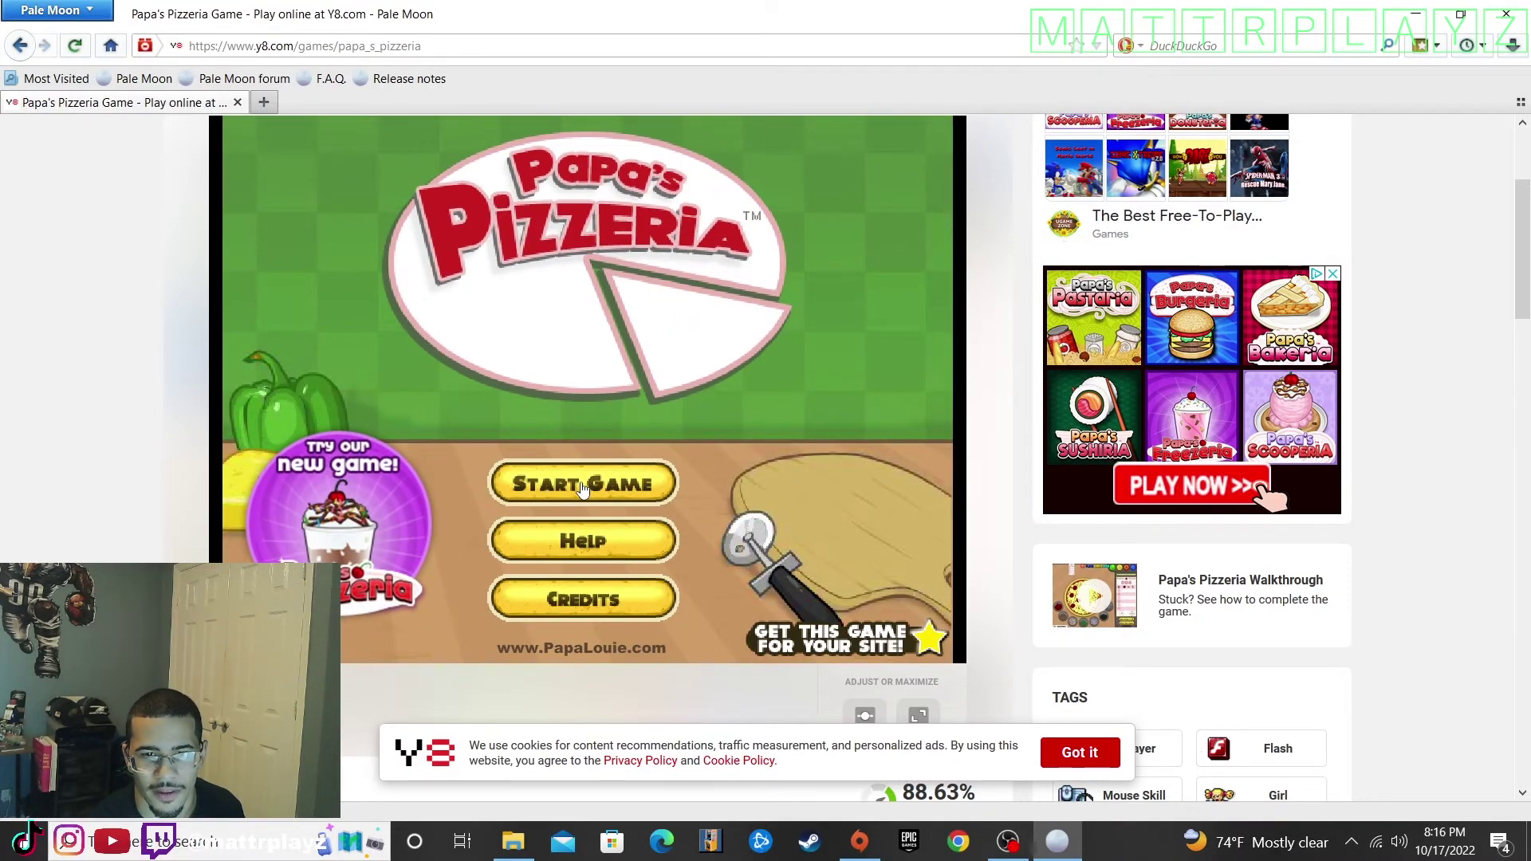
Start a new game in the first save slot named Matt.
click(582, 483)
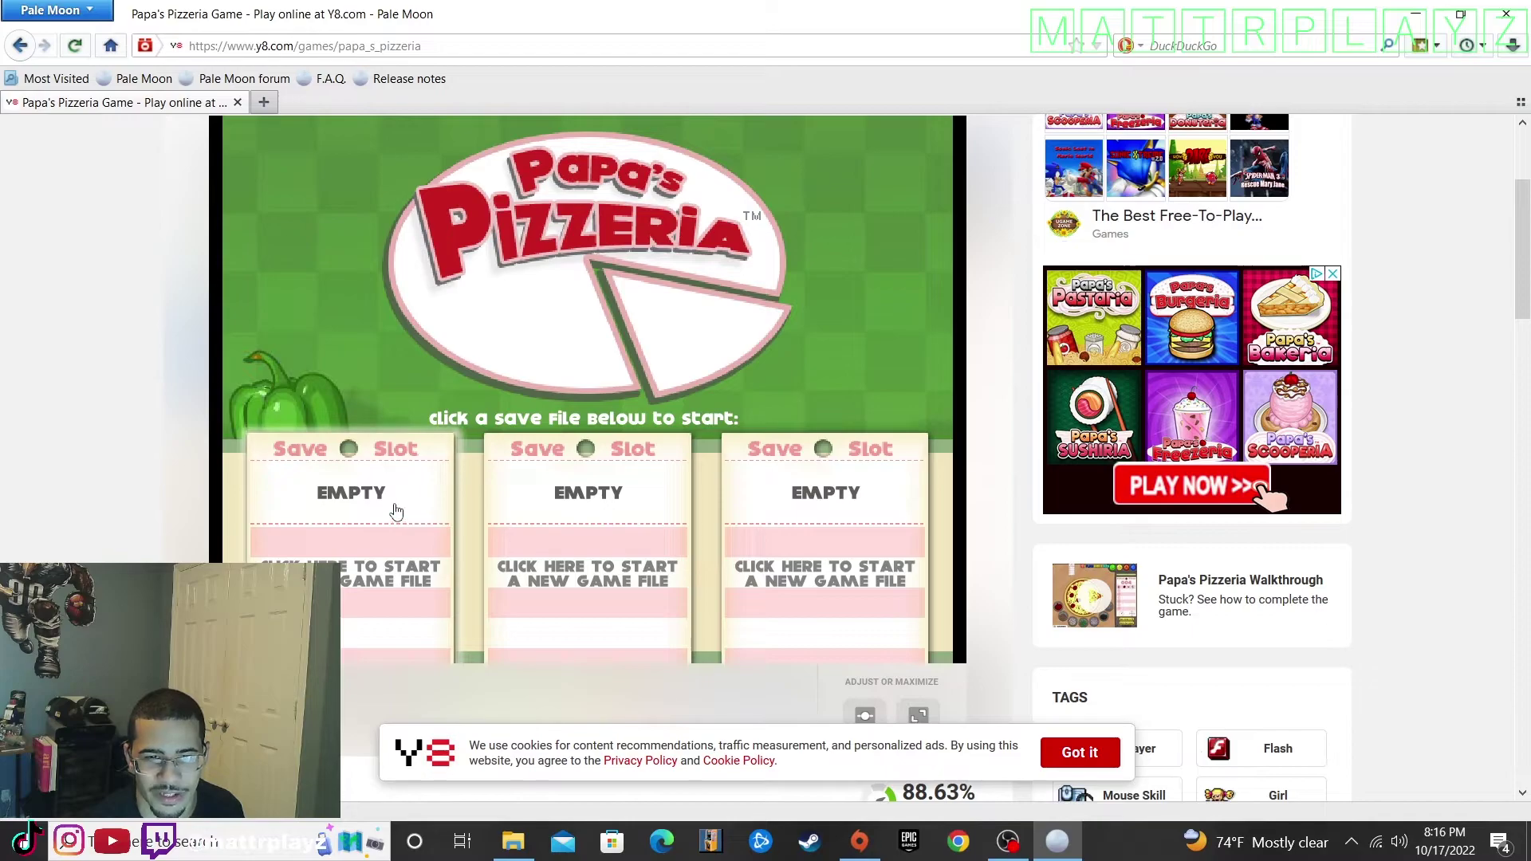
click(396, 513)
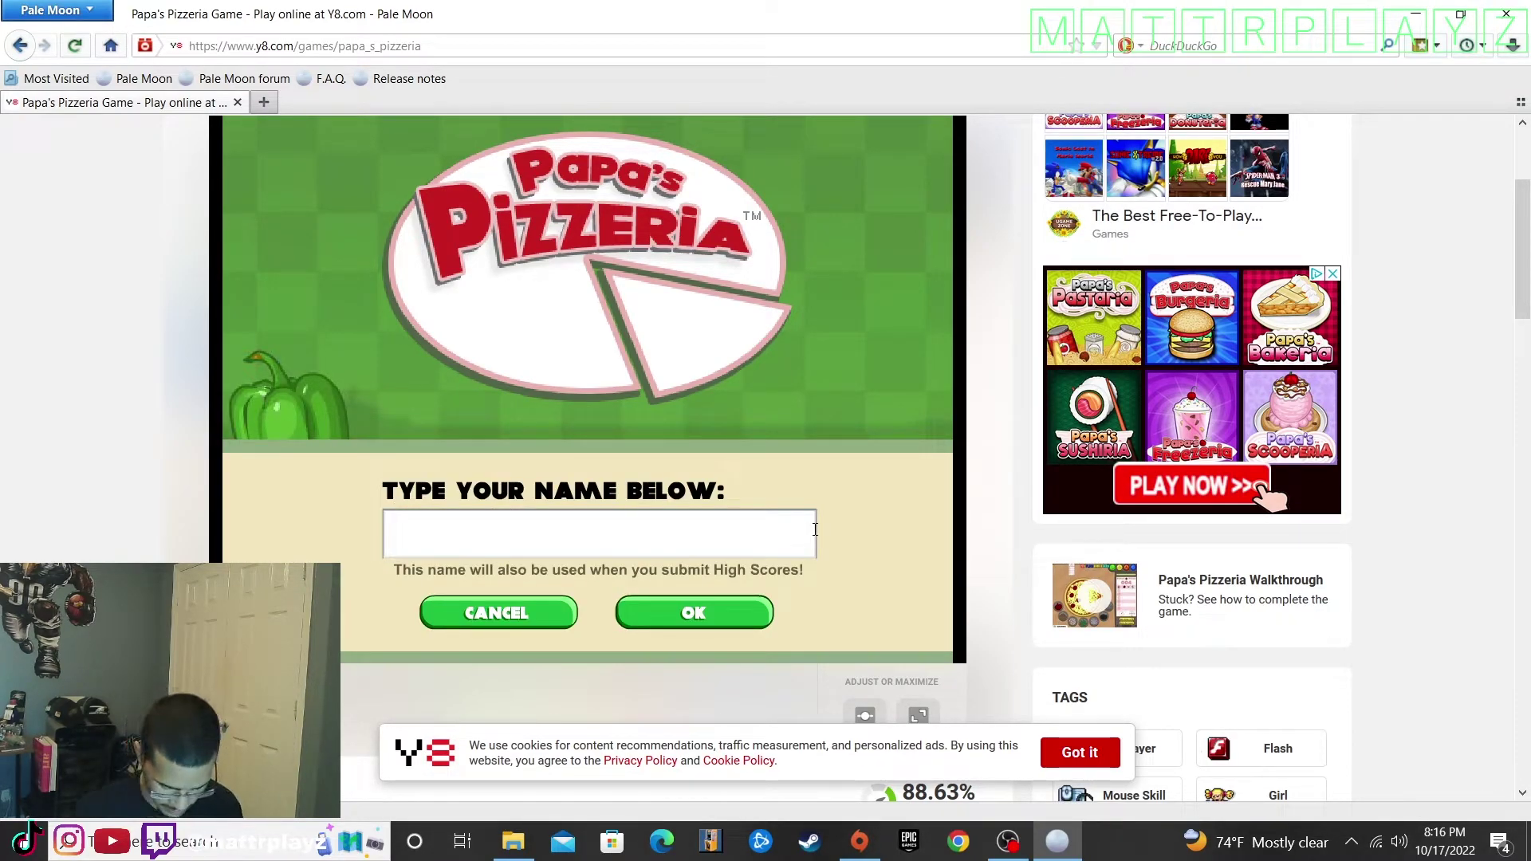
text(Matt)
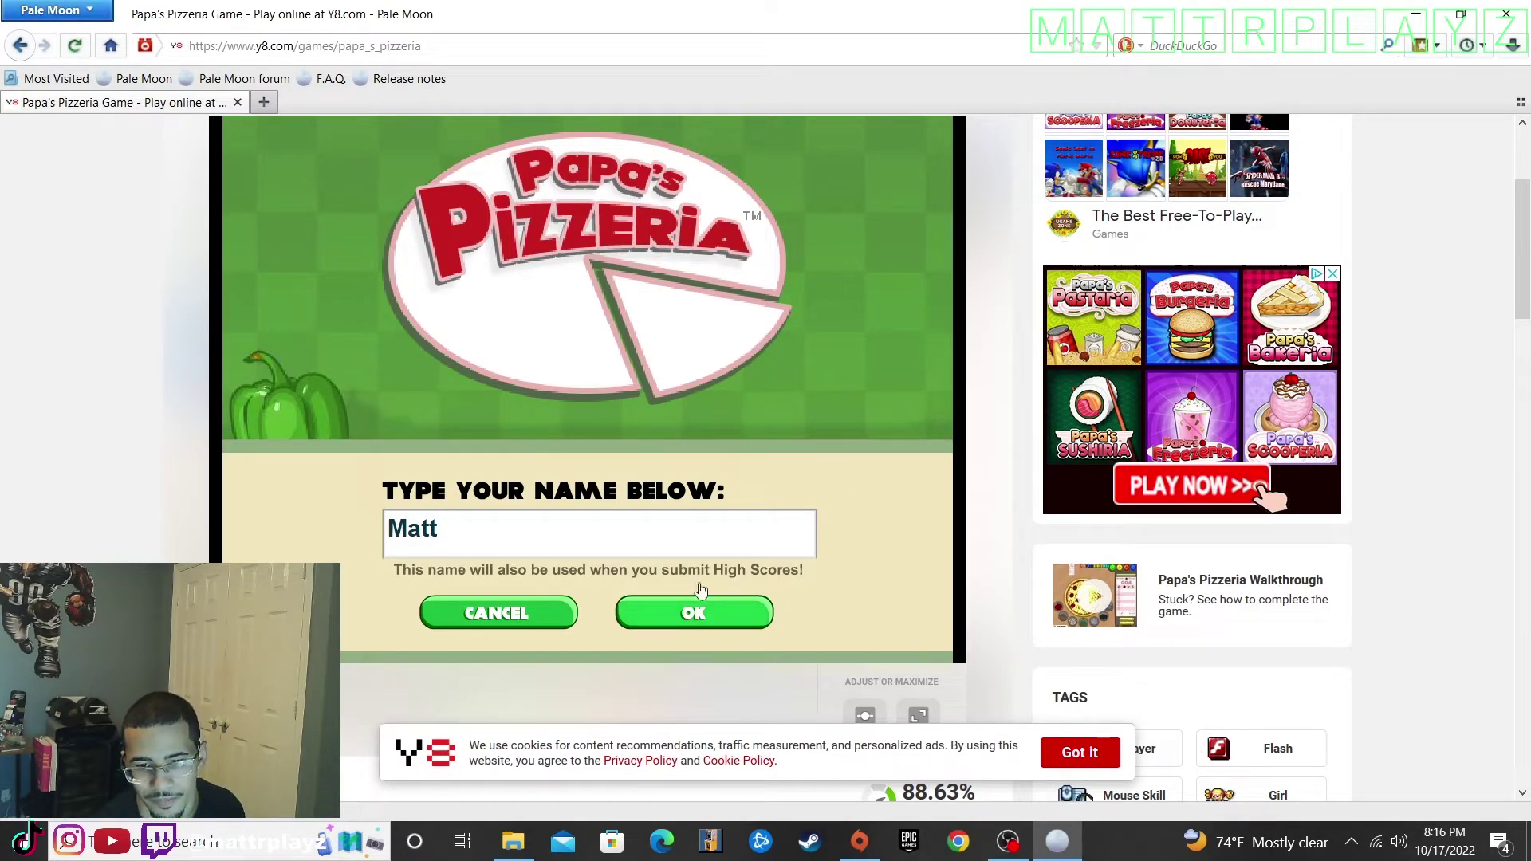
click(688, 607)
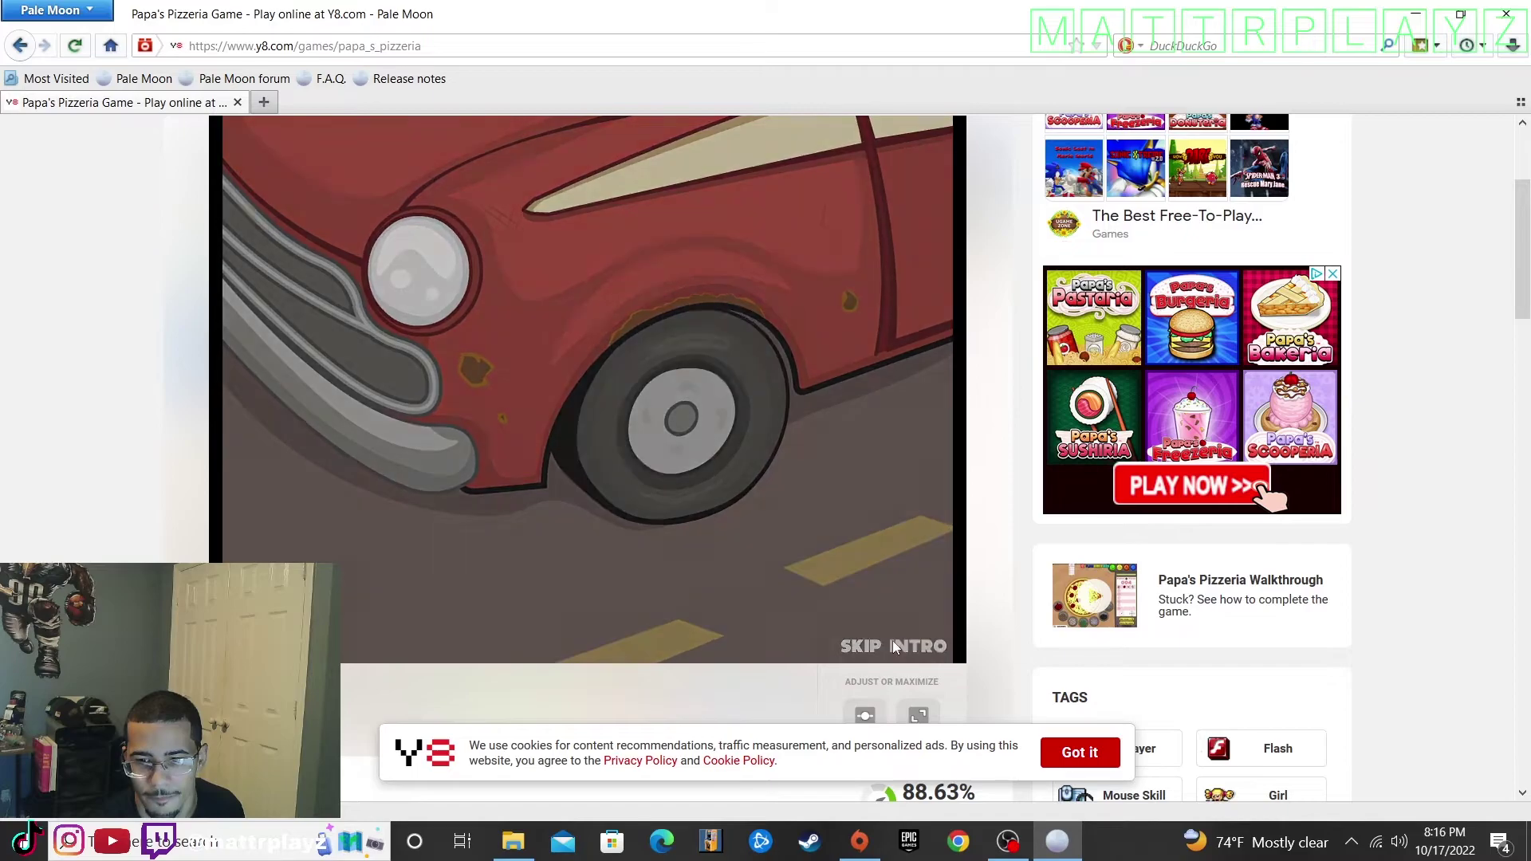
Skip the intro and visit the topping, baking and cutting stations before returning to orders.
click(892, 645)
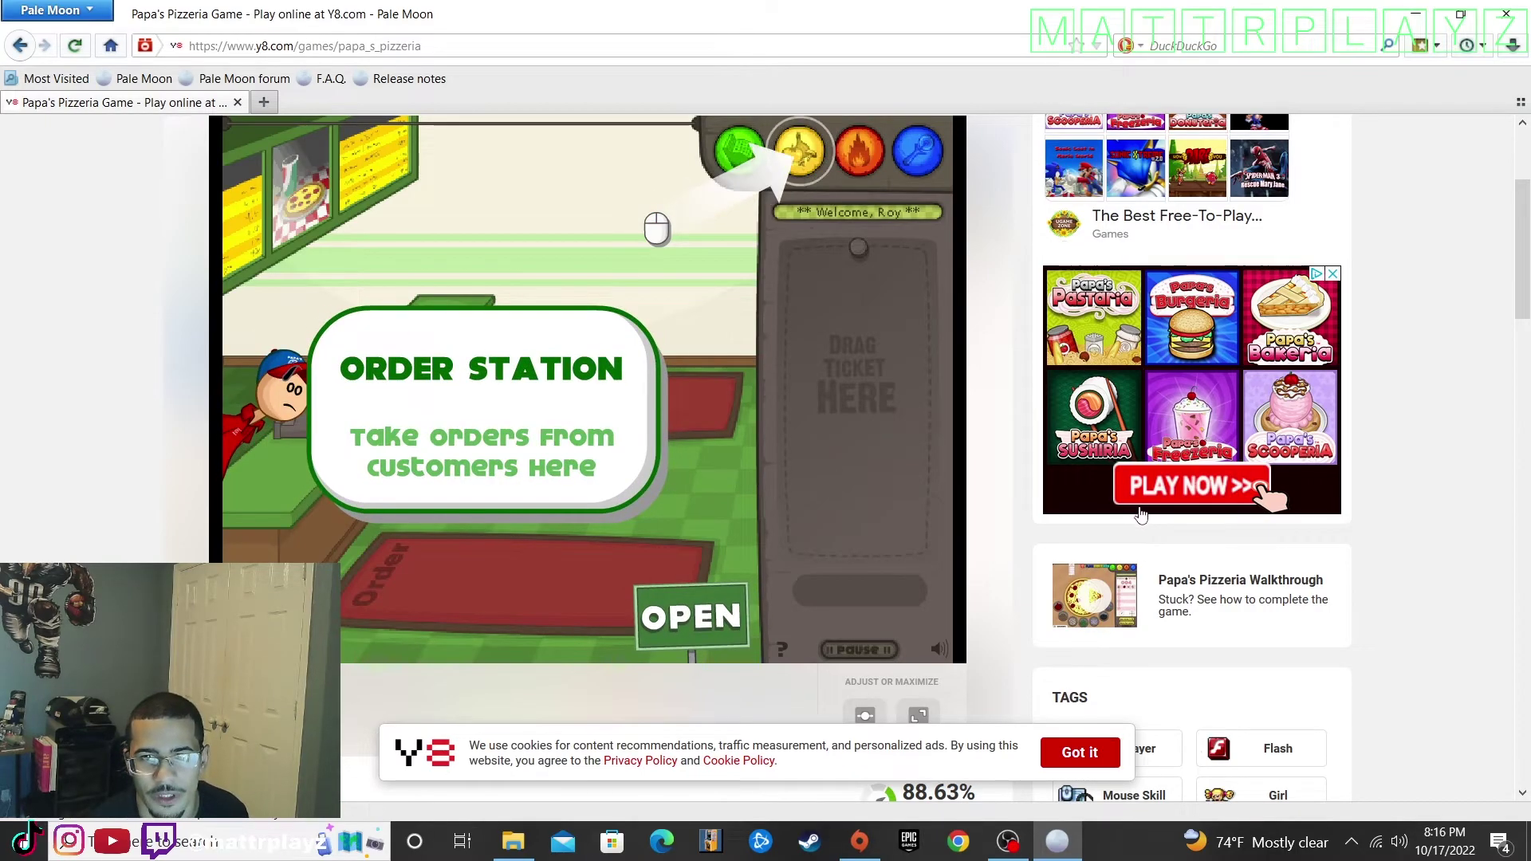
click(800, 150)
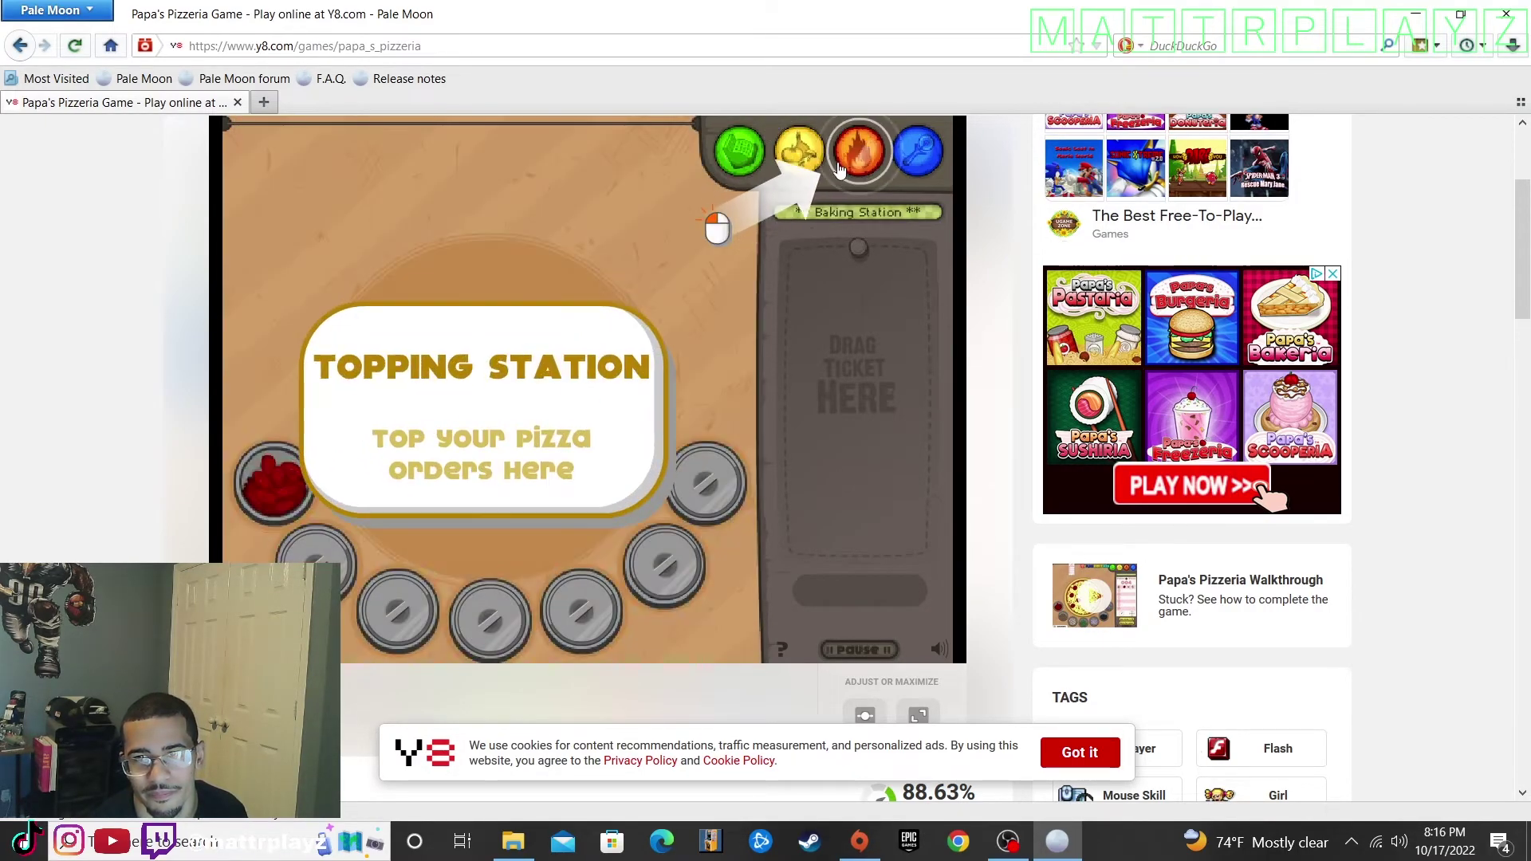
click(859, 150)
click(917, 150)
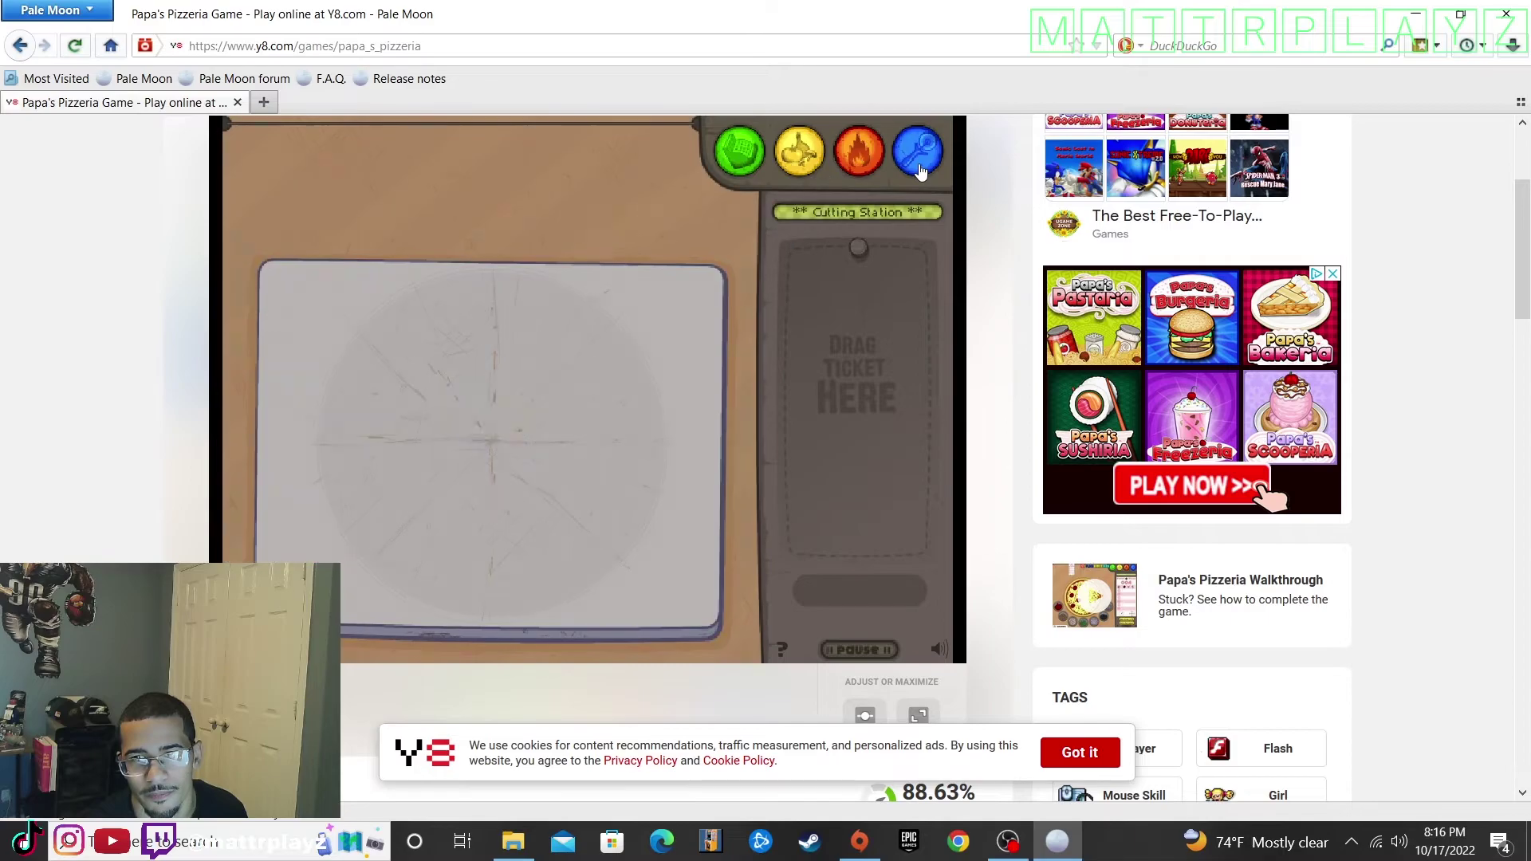
click(740, 150)
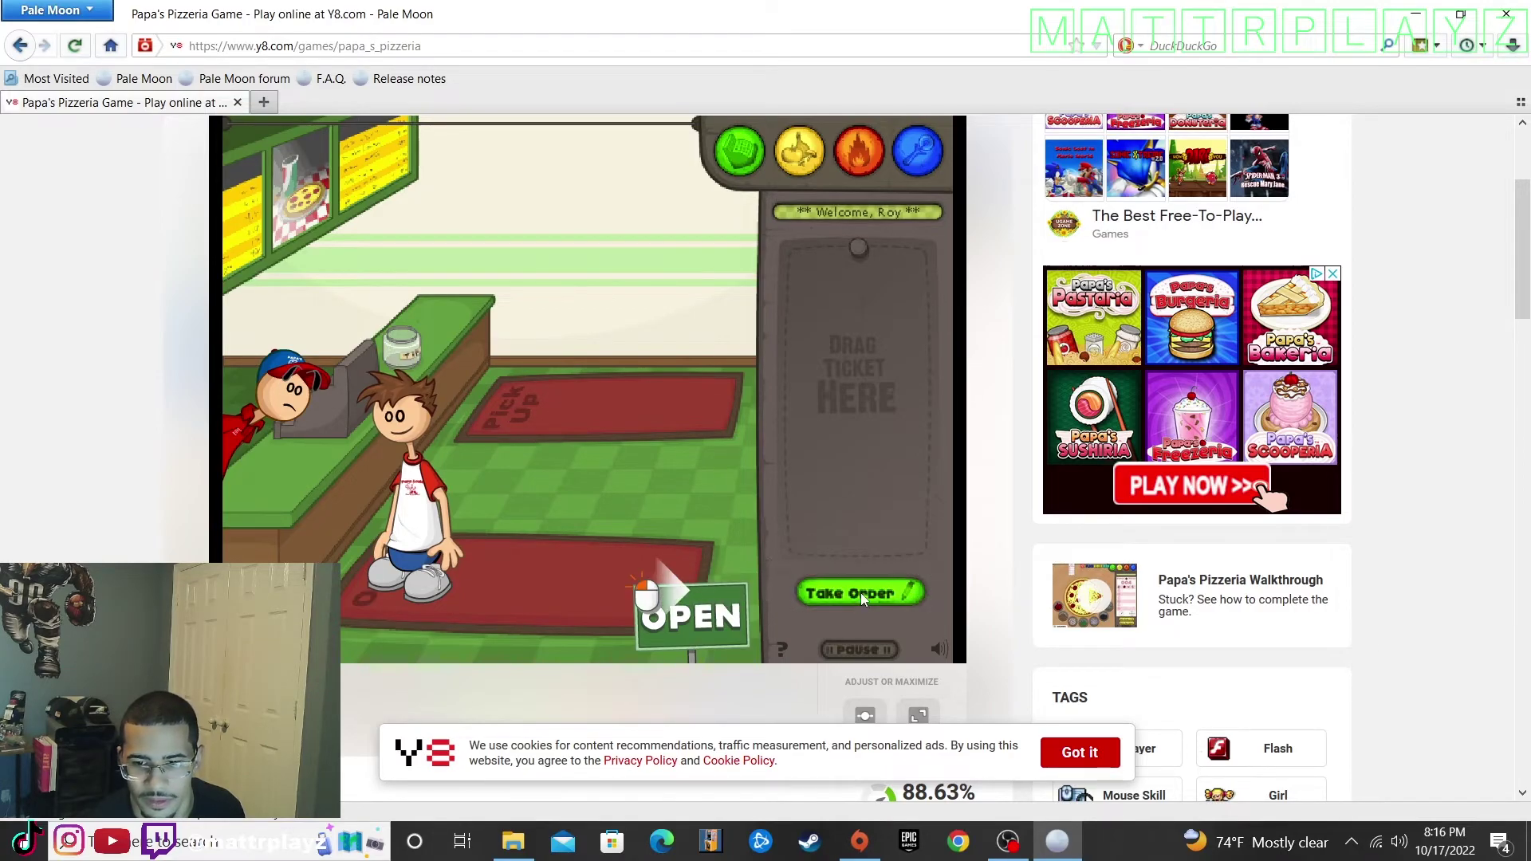
Take customer Cooper's order for ticket 001 and briefly check the Flash options.
click(859, 592)
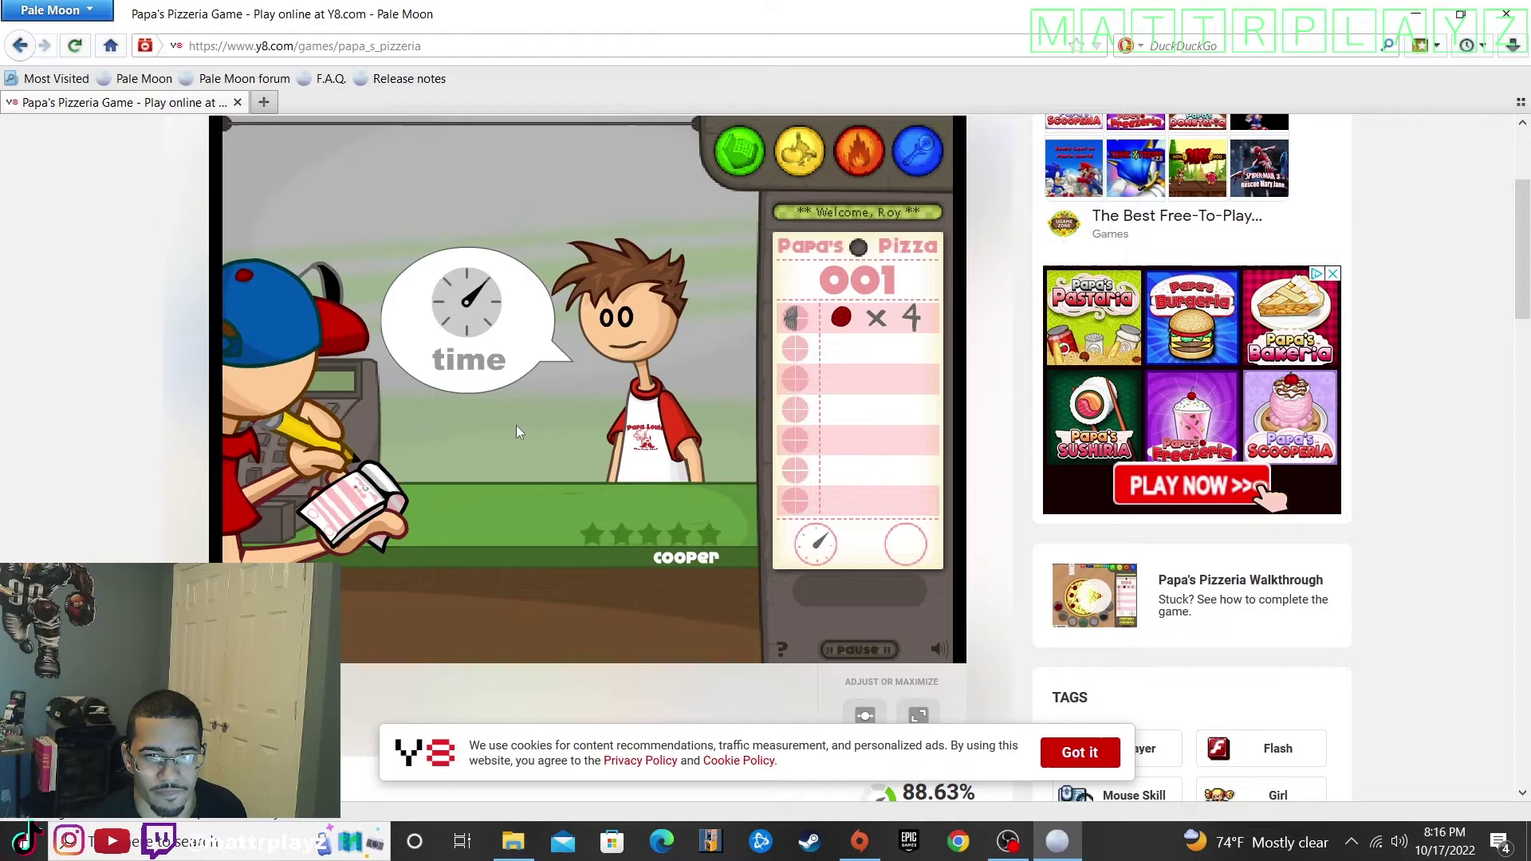
right_click(595, 420)
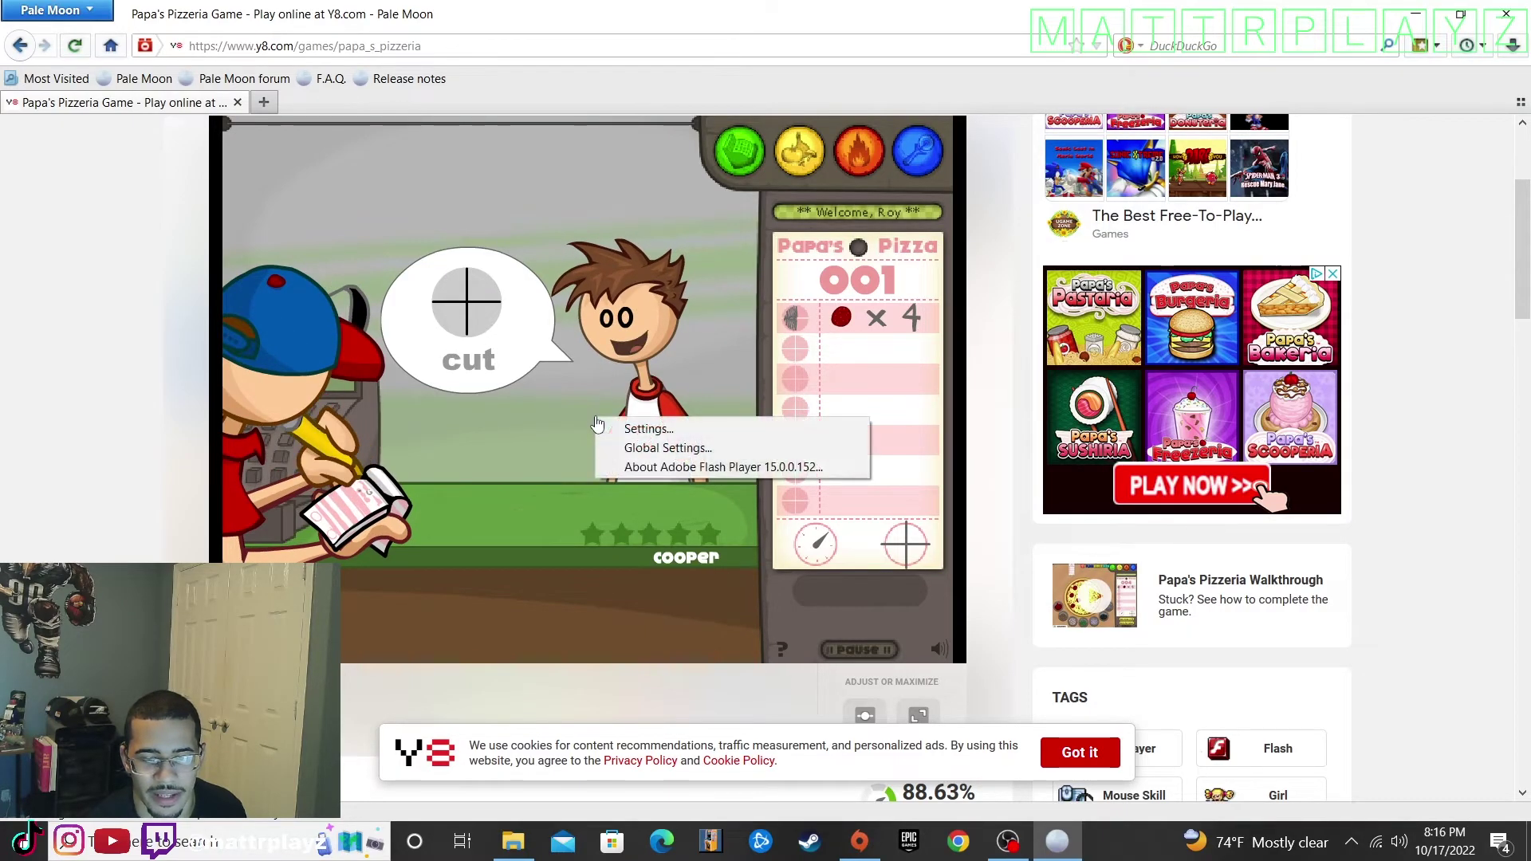
key(Escape)
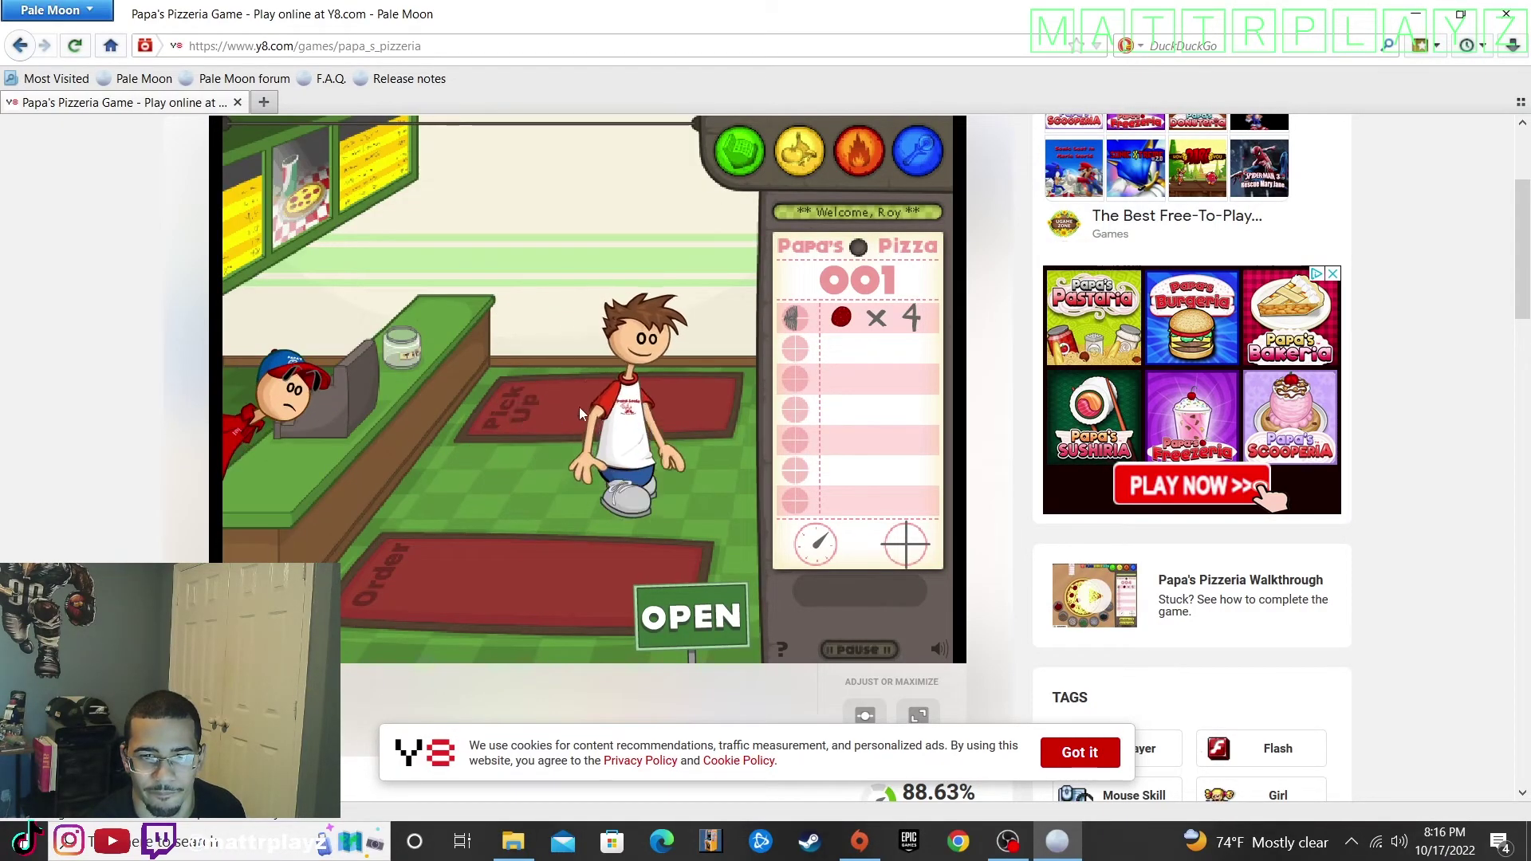